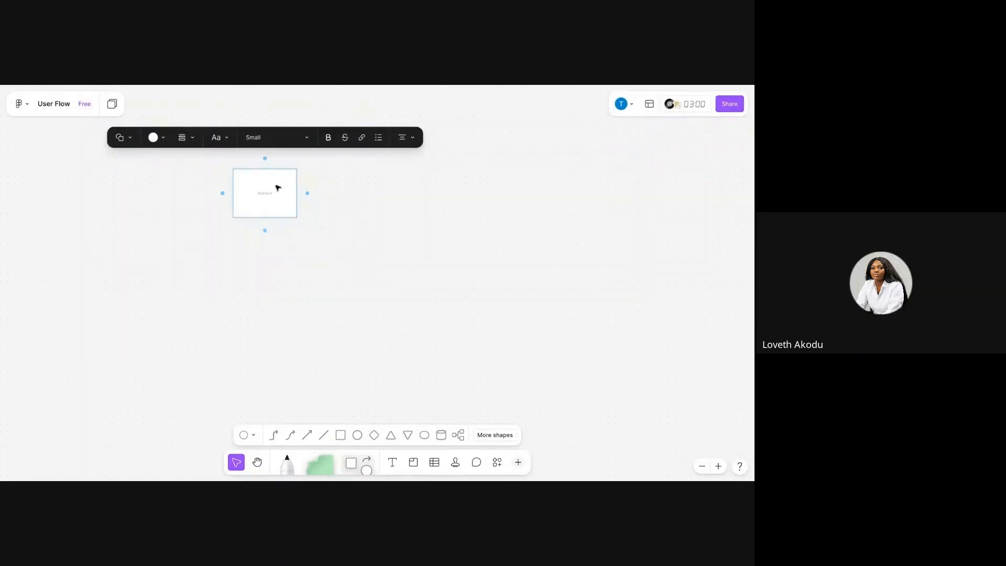
Label the first box "OPEN APP" and set its text size to Large.
{"action": "type", "text": "OpEN APP"}
{"action": "triple_click", "coordinate": [266, 194]}
{"action": "left_click", "coordinate": [301, 140]}
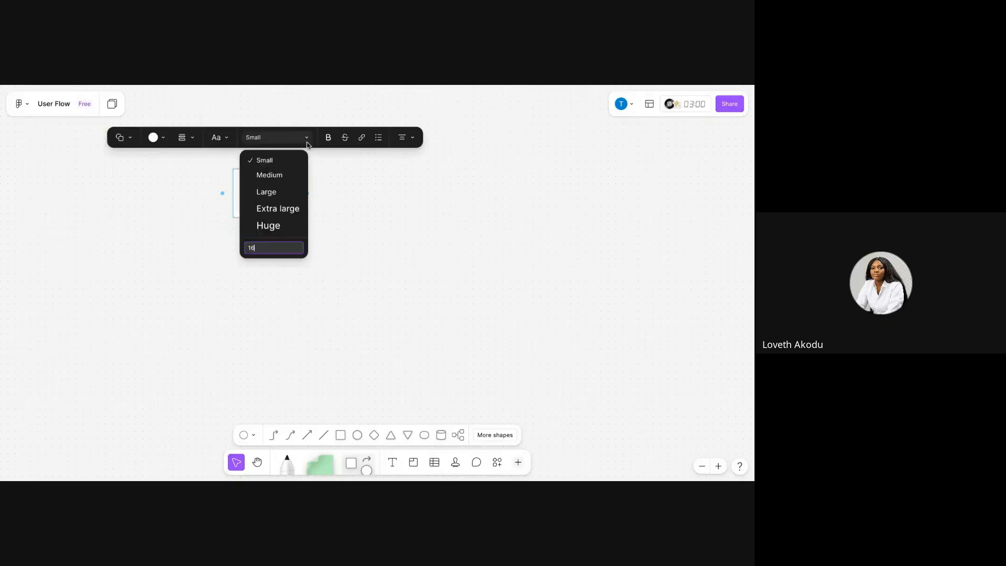
{"action": "left_click", "coordinate": [275, 192]}
{"action": "left_click", "coordinate": [354, 222]}
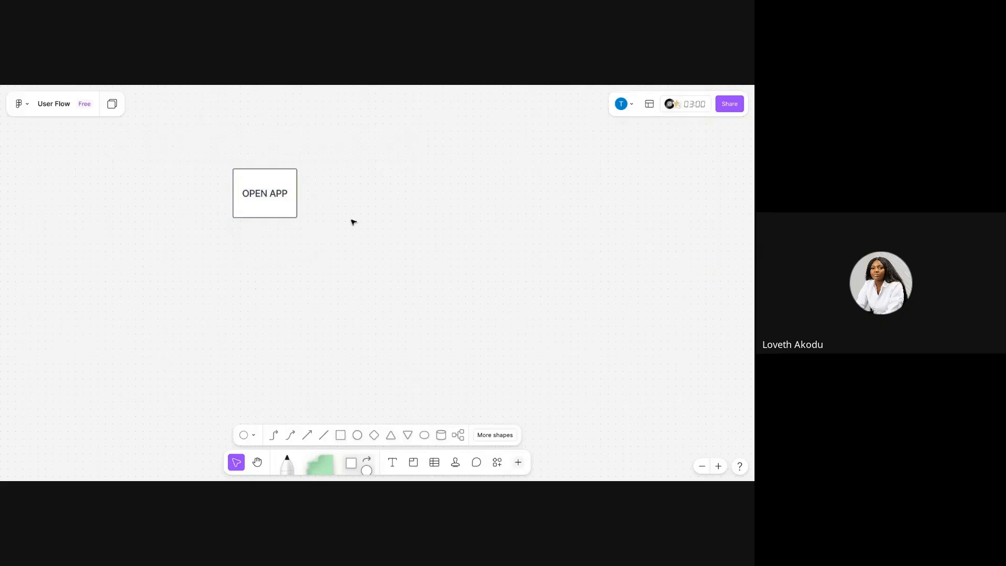
Add a connected box to the right of OPEN APP labelled "LOG IN".
{"action": "left_click", "coordinate": [279, 186]}
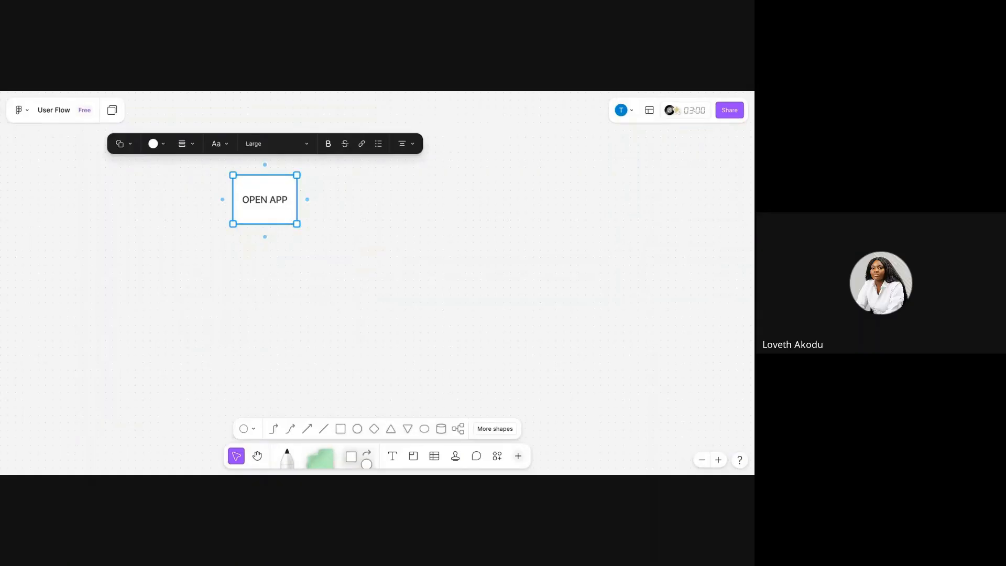
{"action": "left_click", "coordinate": [315, 194]}
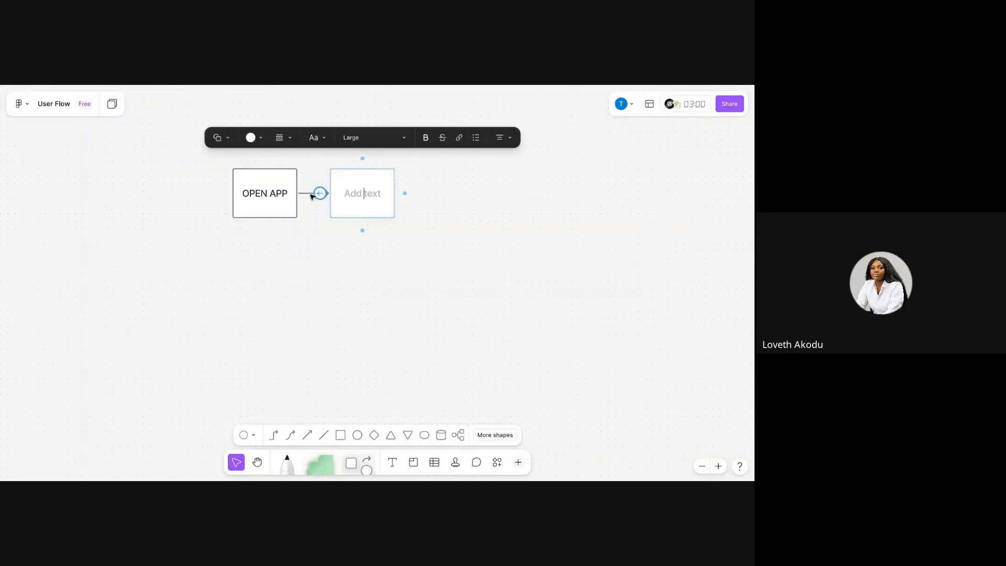
{"action": "type", "text": "LOGING"}
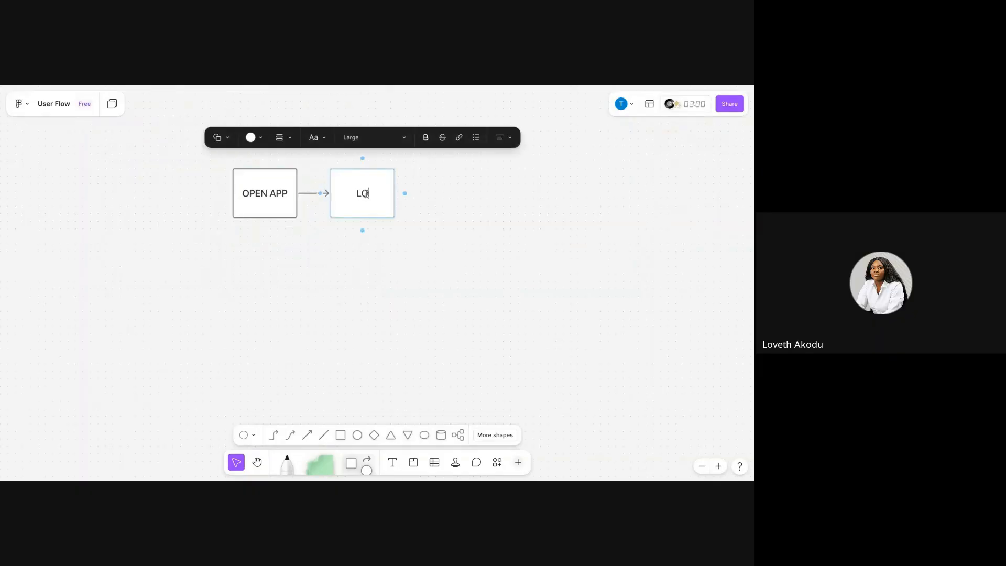
{"action": "key", "text": "BackSpace"}
{"action": "key", "text": "BackSpace"}
{"action": "key", "text": "BackSpace"}
{"action": "type", "text": "IN"}
Add a connected box after LOG IN labelled "MOOD FEED" with a ☺️ emoji on a second line.
{"action": "mouse_move", "coordinate": [405, 199]}
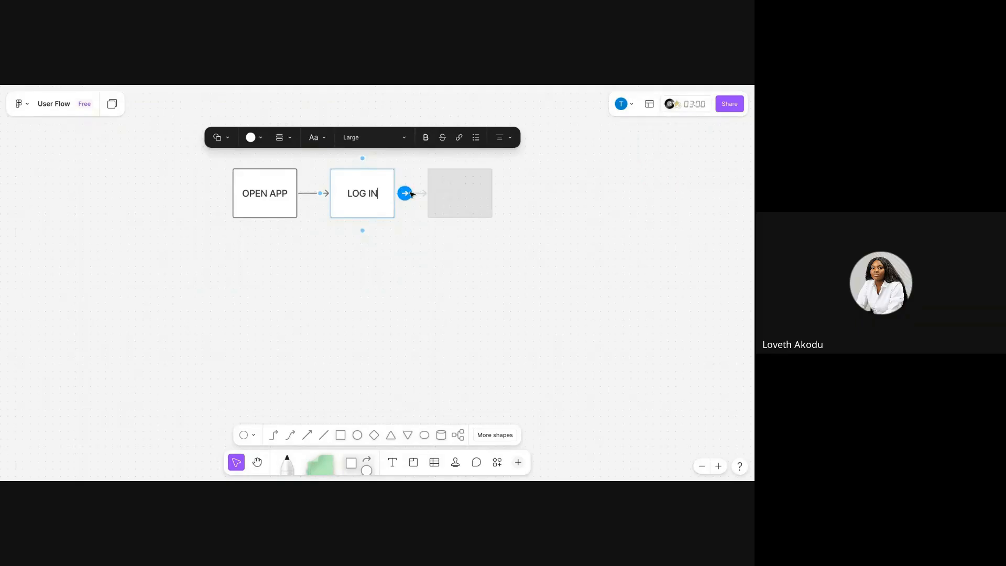
{"action": "left_click", "coordinate": [412, 194]}
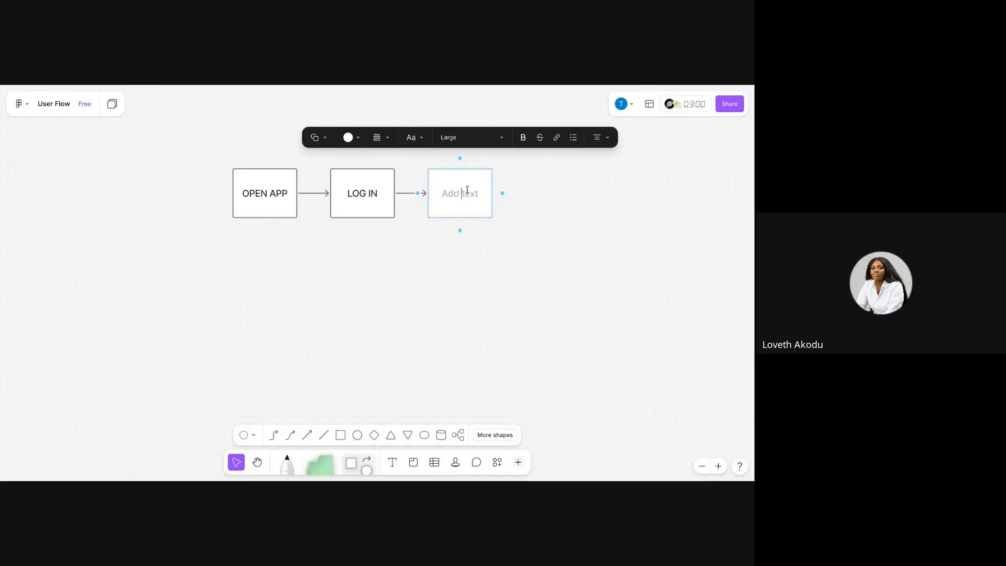
{"action": "type", "text": "MOOD FEED"}
{"action": "key", "text": "Return"}
{"action": "type", "text": "☺️"}
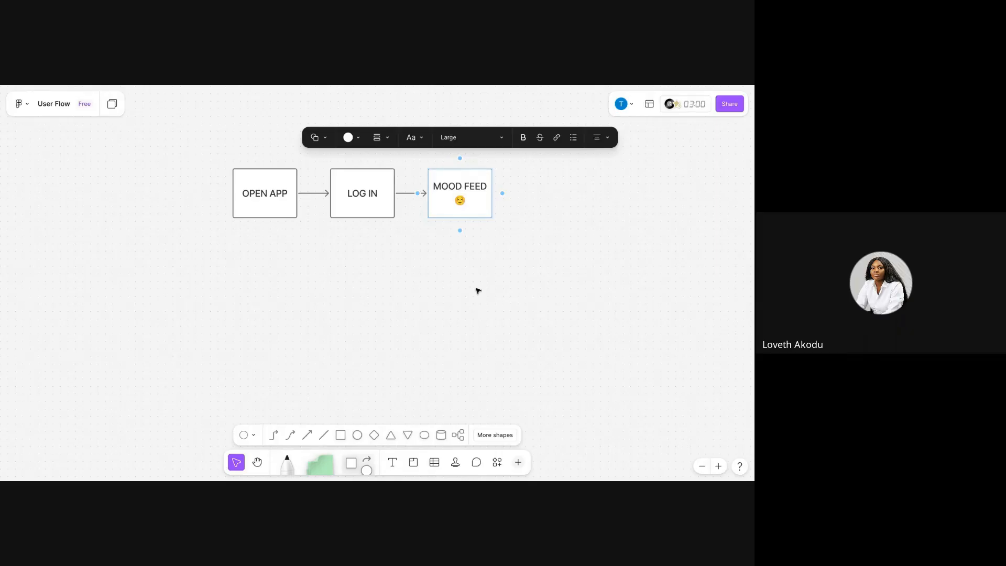
Add a connected box after MOOD FEED labelled "PICK MOOD".
{"action": "left_click", "coordinate": [502, 193]}
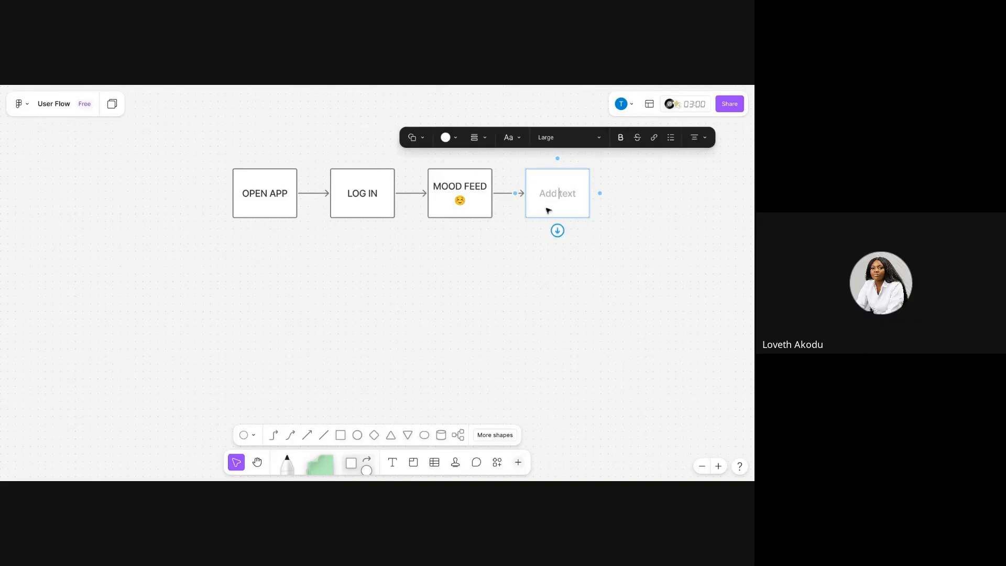
{"action": "type", "text": "PICK MOPOD"}
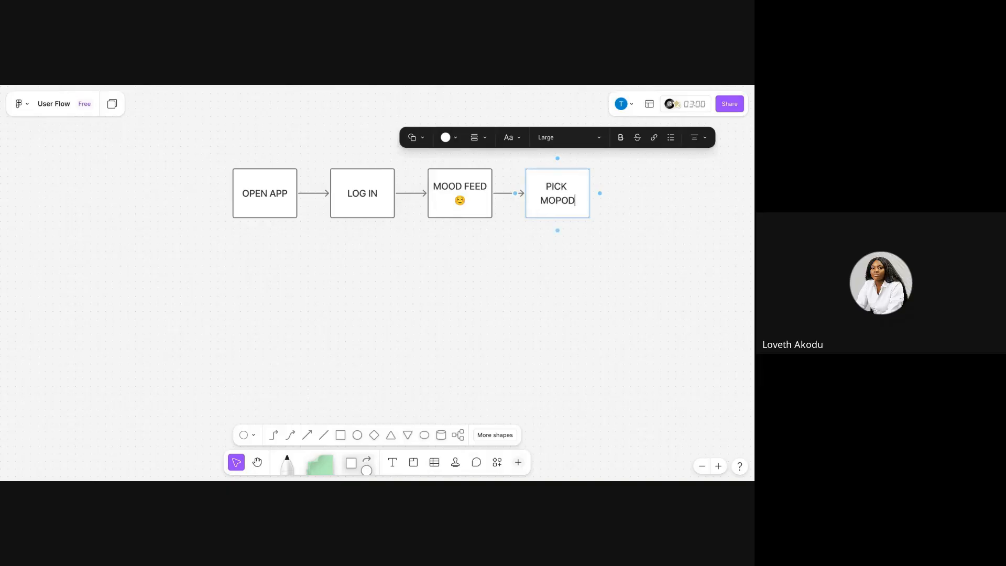
{"action": "key", "text": "BackSpace"}
{"action": "key", "text": "BackSpace"}
{"action": "key", "text": "BackSpace"}
{"action": "key", "text": "BackSpace"}
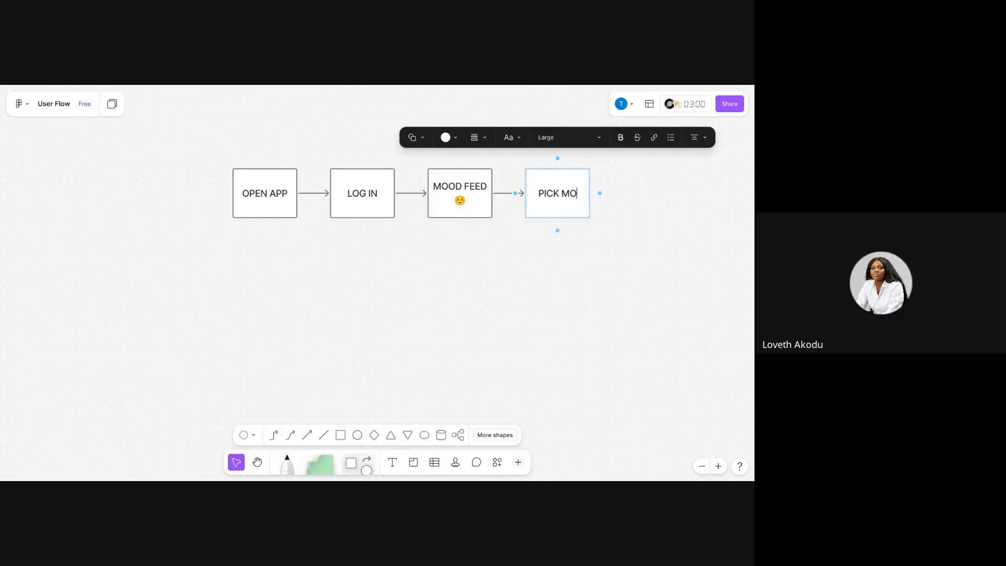
{"action": "type", "text": "OOD"}
Add a connected box after PICK MOOD labelled "GET PLAYLIST".
{"action": "left_click", "coordinate": [600, 193]}
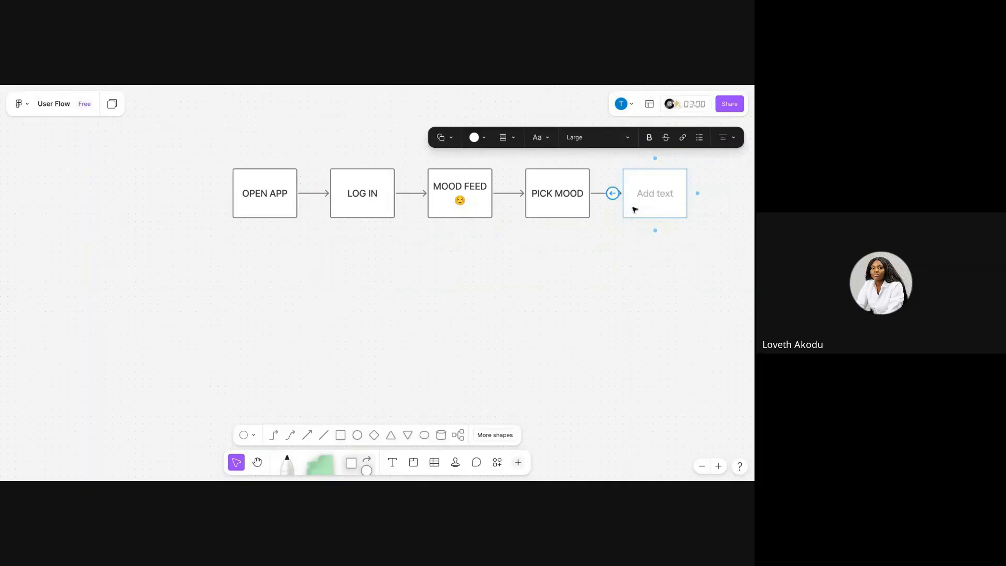
{"action": "type", "text": "GET PLAYLIST"}
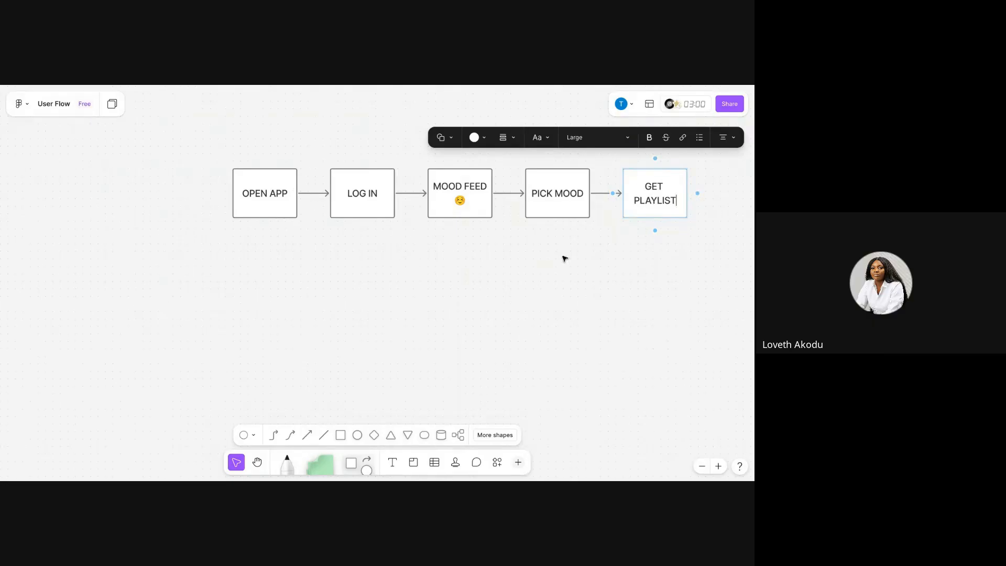
Add a final connected box after GET PLAYLIST labelled "SHARE".
{"action": "left_click", "coordinate": [697, 193]}
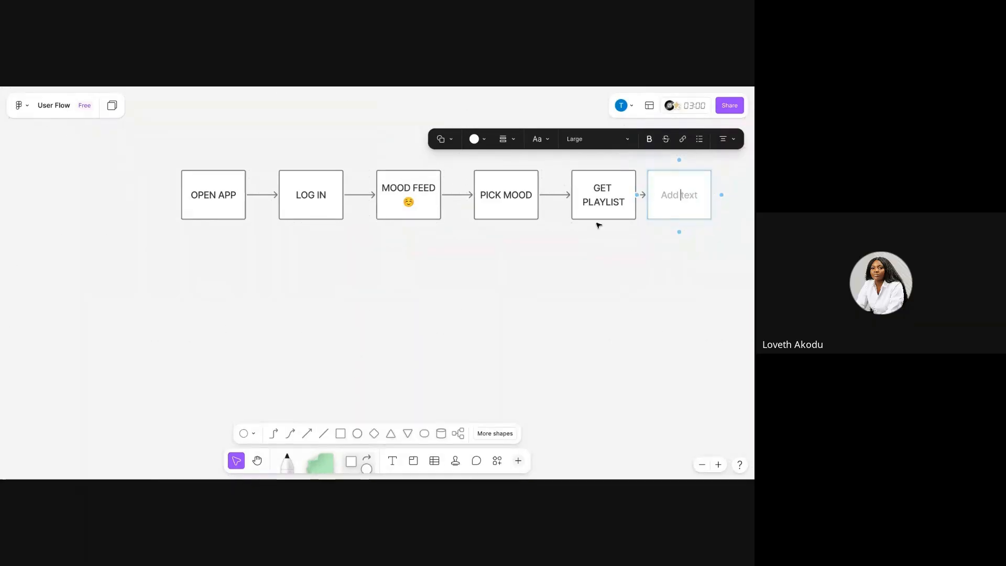
{"action": "type", "text": "SHARE"}
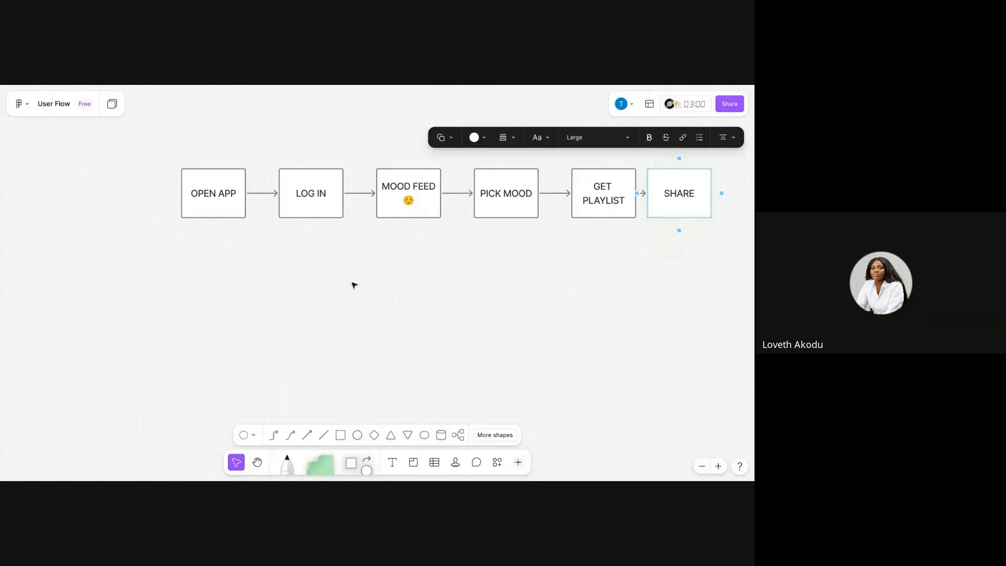
{"action": "left_click", "coordinate": [337, 317]}
Select all six flow boxes and move the whole flow lower and further left on the board.
{"action": "left_click_drag", "start_coordinate": [201, 235], "coordinate": [680, 166]}
{"action": "left_click_drag", "start_coordinate": [501, 201], "coordinate": [409, 242]}
{"action": "left_click", "coordinate": [402, 283]}
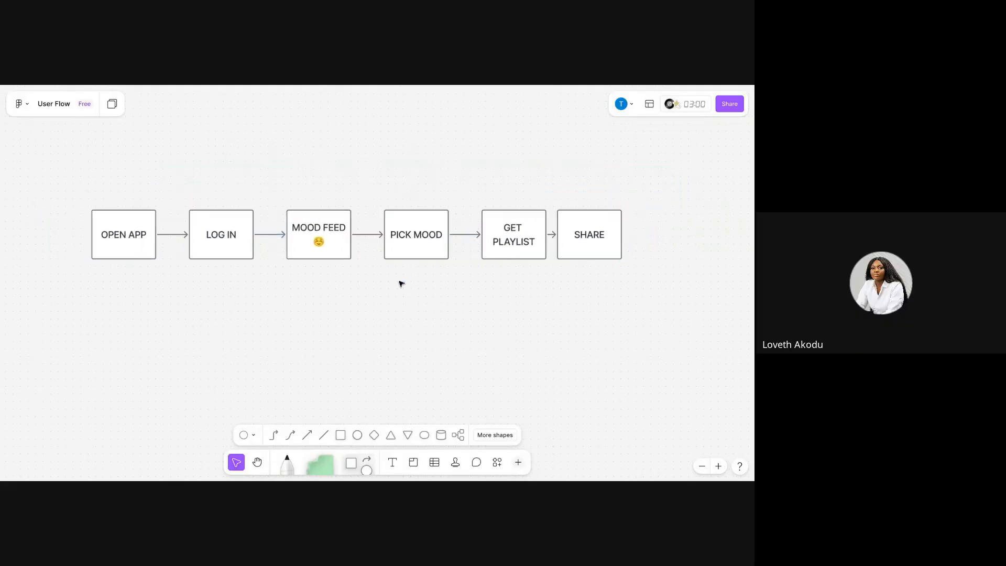
{"action": "scroll", "coordinate": [402, 284], "scroll_direction": "left", "scroll_amount": 1}
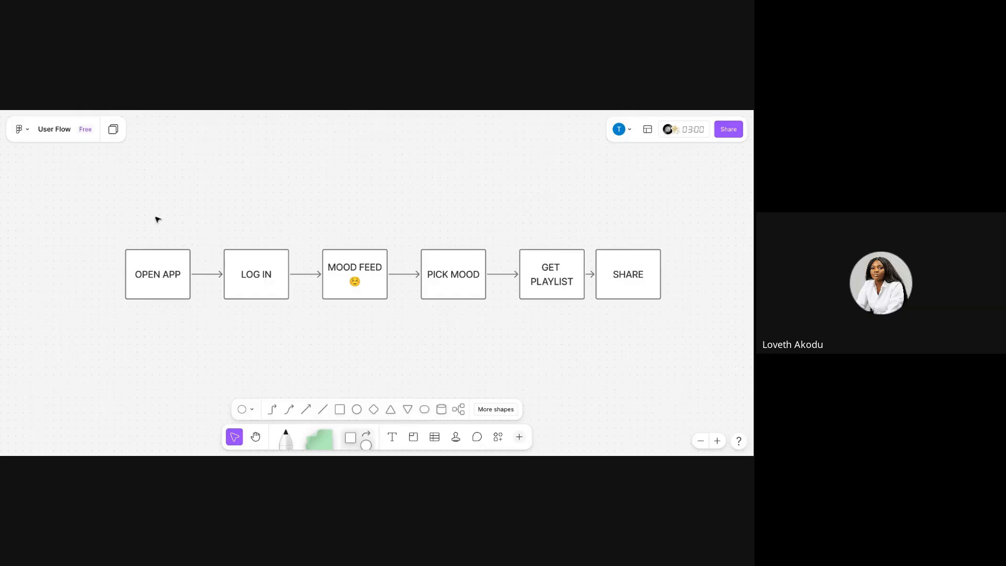
Add a text item above the flow stating the goal: the persona opens ChillZone and shares her vibe with friends.
{"action": "left_click", "coordinate": [392, 439]}
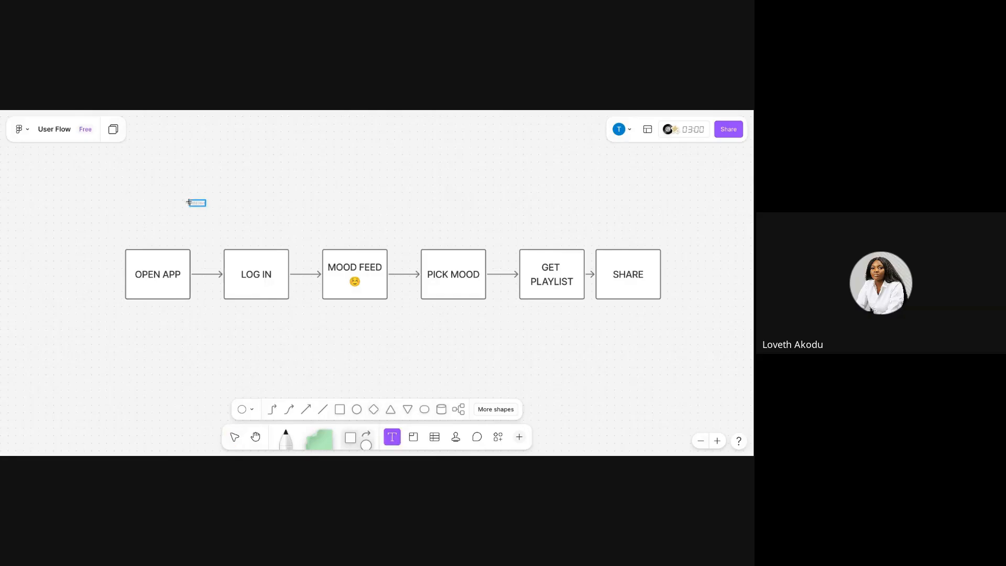
{"action": "left_click", "coordinate": [189, 203]}
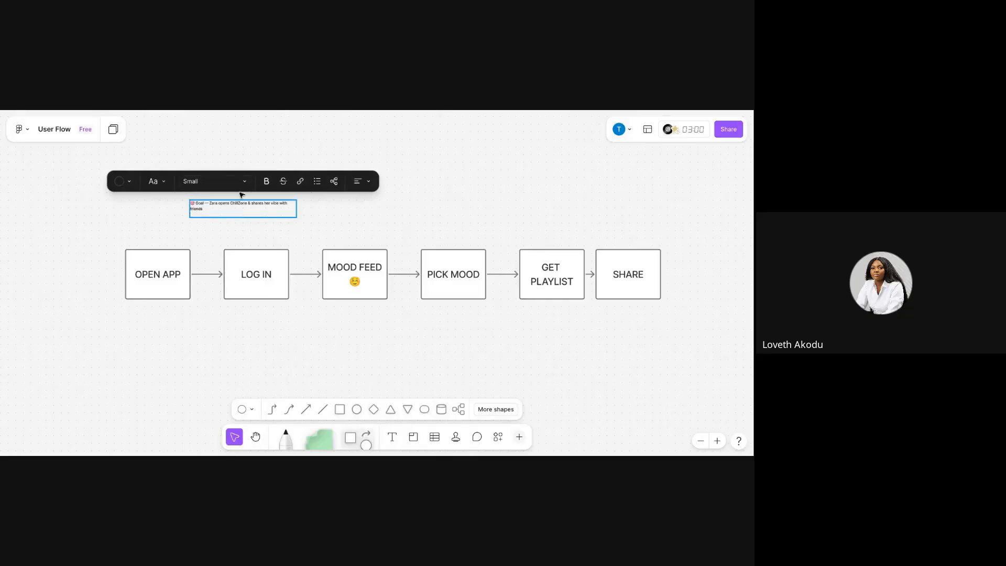
{"action": "key", "text": "BackSpace"}
{"action": "key", "text": "Escape"}
Set the goal text's size to Extra large and widen it so it sits on one line above the flow.
{"action": "mouse_move", "coordinate": [297, 203]}
{"action": "left_mouse_down"}
{"action": "mouse_move", "coordinate": [324, 204]}
{"action": "mouse_move", "coordinate": [311, 205]}
{"action": "left_mouse_up"}
{"action": "double_click", "coordinate": [285, 204]}
{"action": "left_click", "coordinate": [212, 180]}
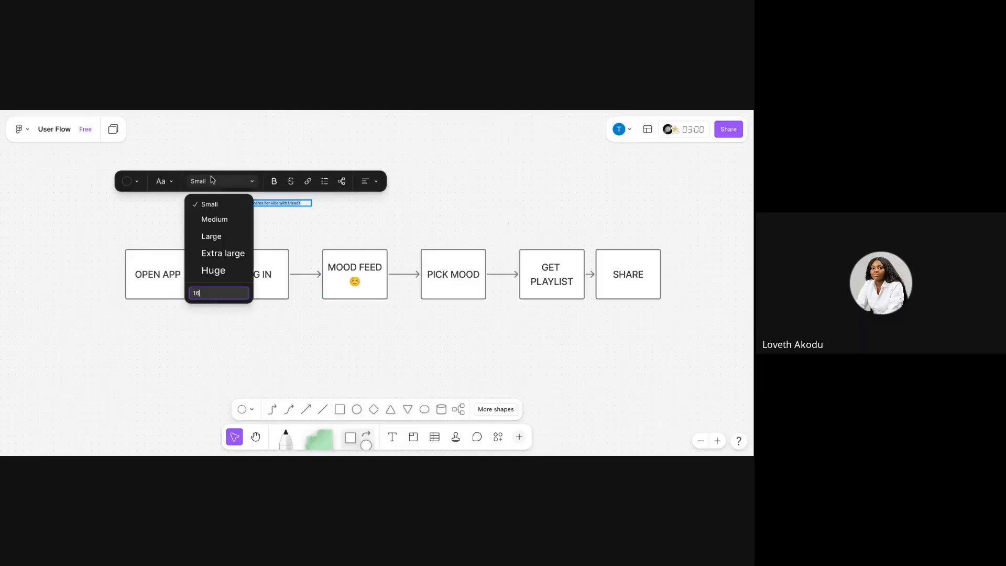
{"action": "left_click", "coordinate": [240, 259]}
{"action": "key", "text": "Escape"}
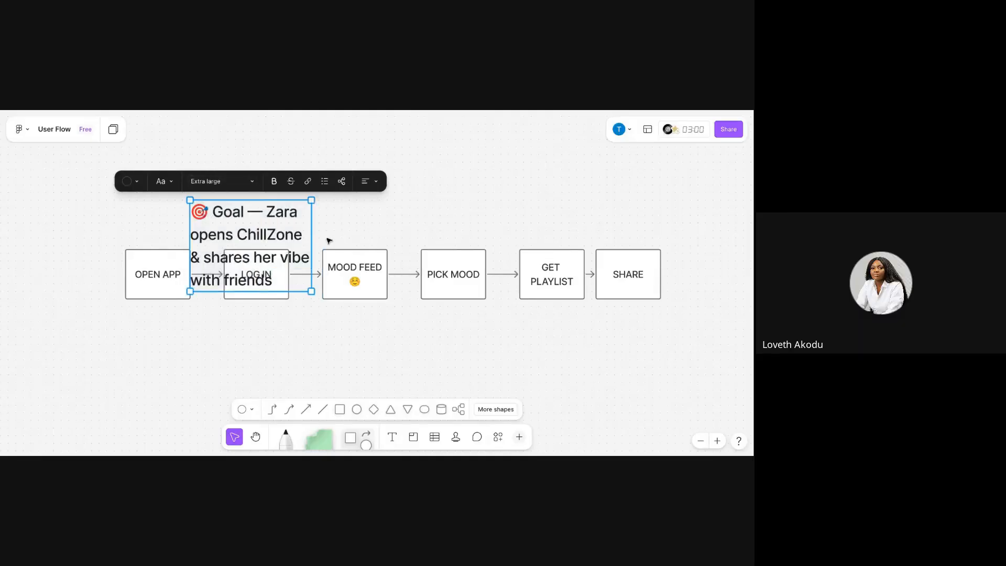
{"action": "left_click_drag", "start_coordinate": [311, 243], "coordinate": [637, 188]}
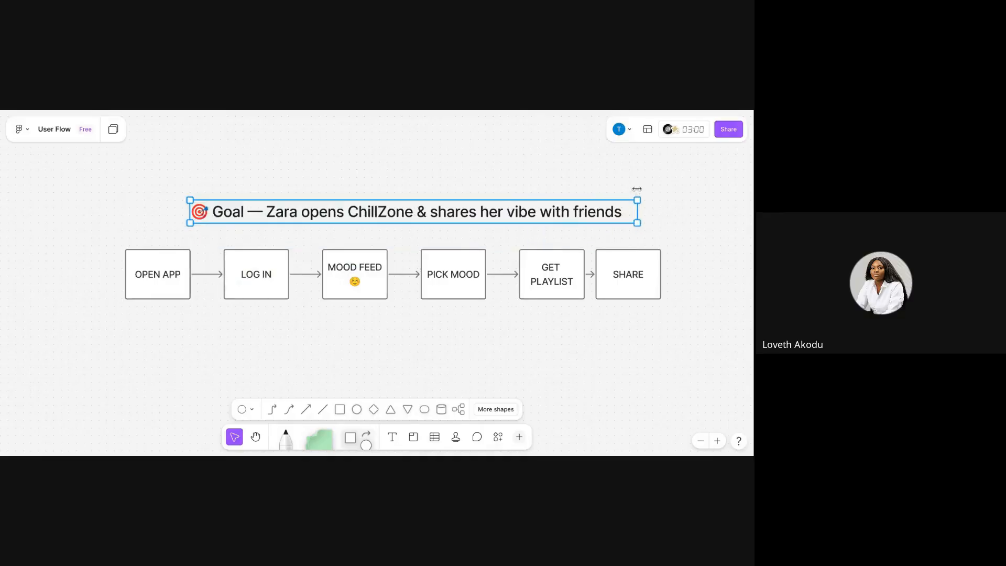
{"action": "left_click", "coordinate": [383, 143]}
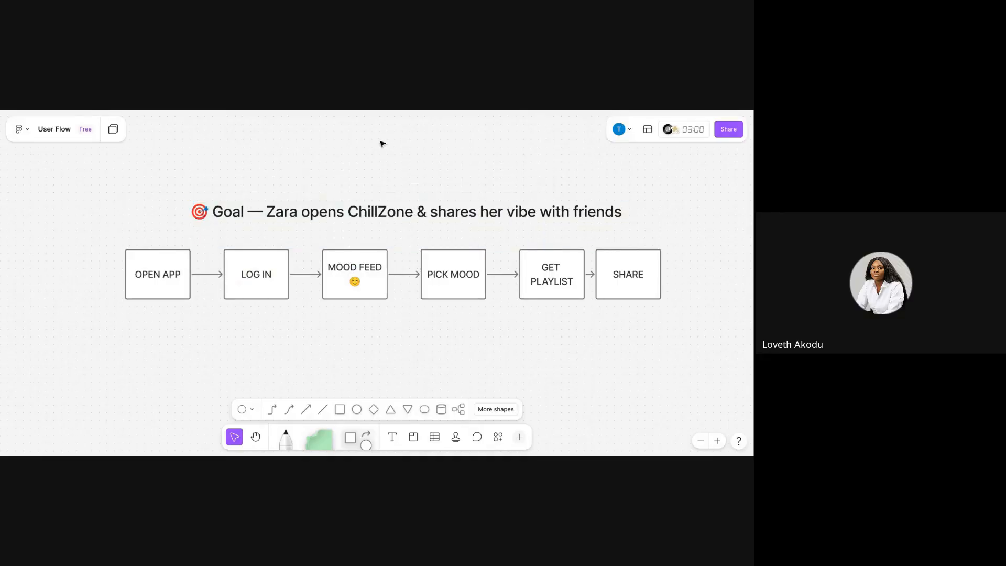
Move the goal text to line up with the flow's left edge and narrow it to wrap onto two lines.
{"action": "scroll", "coordinate": [383, 144], "scroll_direction": "down", "scroll_amount": 3}
{"action": "scroll", "coordinate": [382, 144], "scroll_direction": "left", "scroll_amount": 1}
{"action": "scroll", "coordinate": [383, 144], "scroll_direction": "up", "scroll_amount": 1}
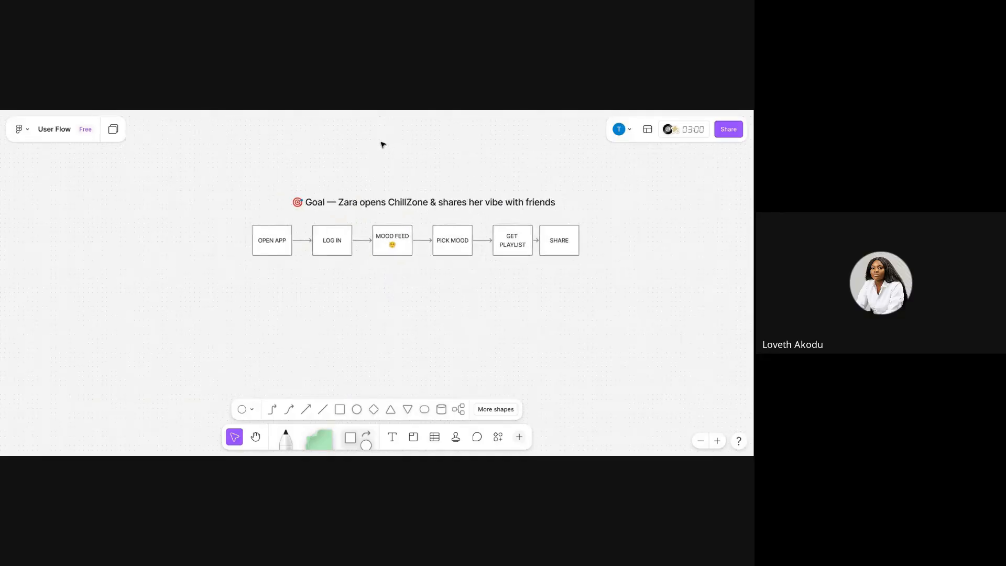
{"action": "left_click", "coordinate": [360, 203]}
{"action": "left_click_drag", "start_coordinate": [361, 203], "coordinate": [323, 203]}
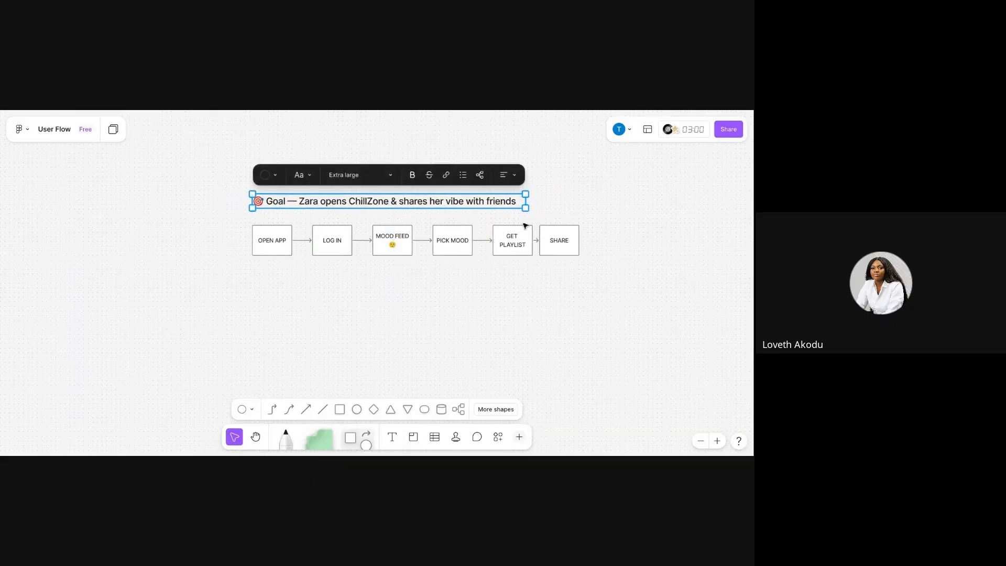
{"action": "left_click_drag", "start_coordinate": [525, 201], "coordinate": [427, 205]}
{"action": "left_click_drag", "start_coordinate": [298, 211], "coordinate": [298, 194]}
{"action": "left_click", "coordinate": [371, 291]}
Nudge the SHARE box slightly to the right.
{"action": "left_click", "coordinate": [400, 249]}
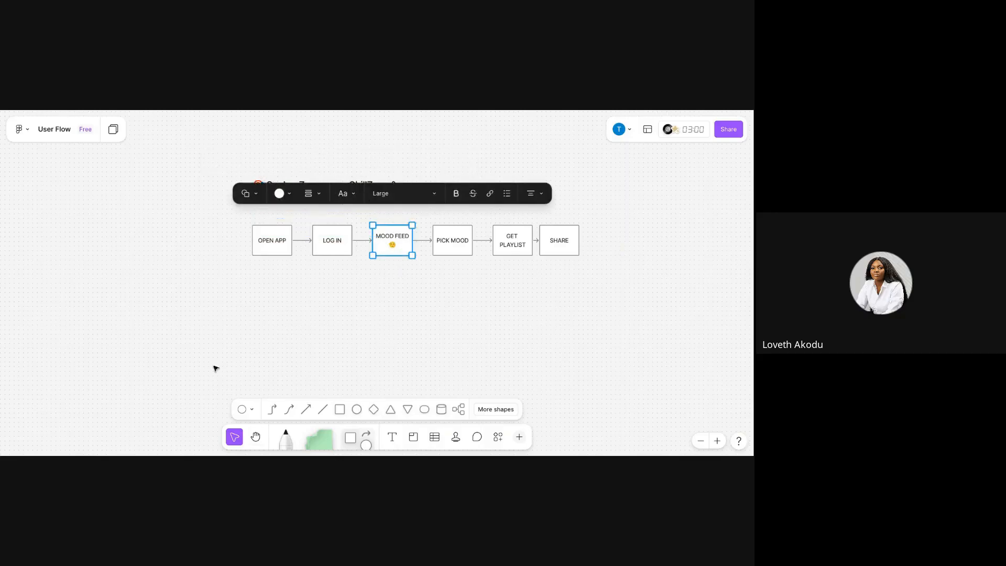
{"action": "left_click", "coordinate": [346, 268]}
{"action": "left_click", "coordinate": [553, 242]}
{"action": "left_click_drag", "start_coordinate": [553, 241], "coordinate": [566, 241]}
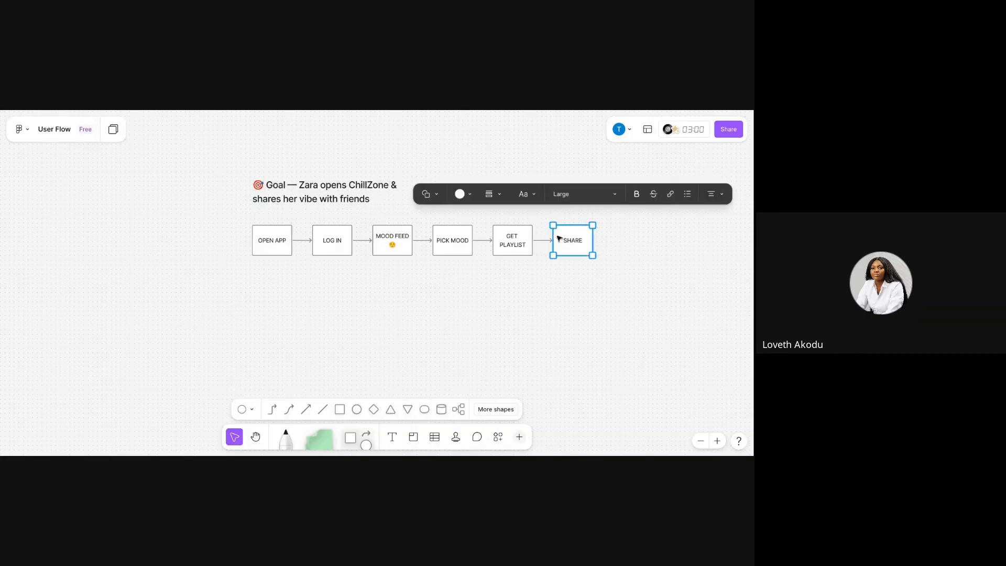
Draw a connector arrow straight down from the OPEN APP box.
{"action": "left_click", "coordinate": [443, 237]}
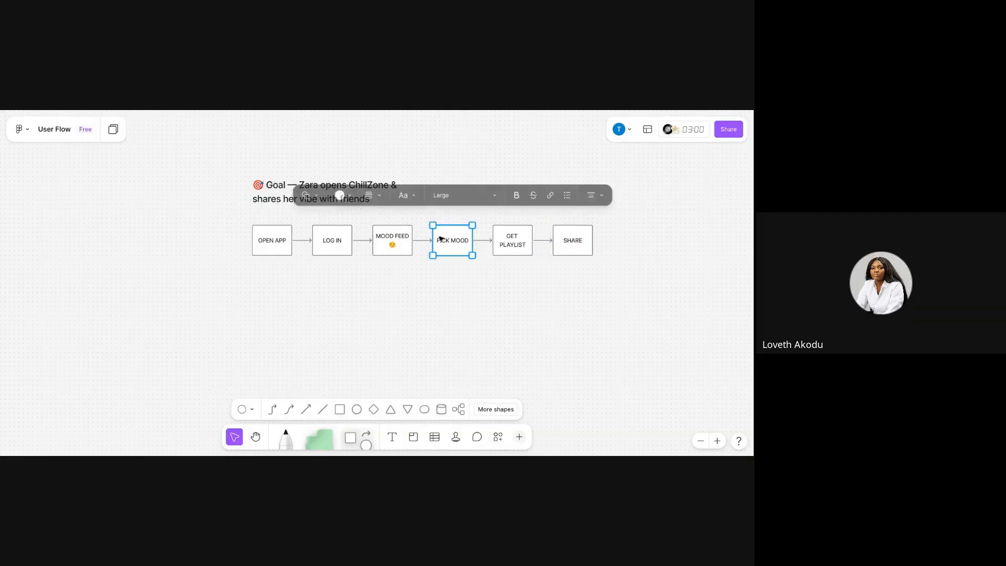
{"action": "left_click", "coordinate": [282, 235]}
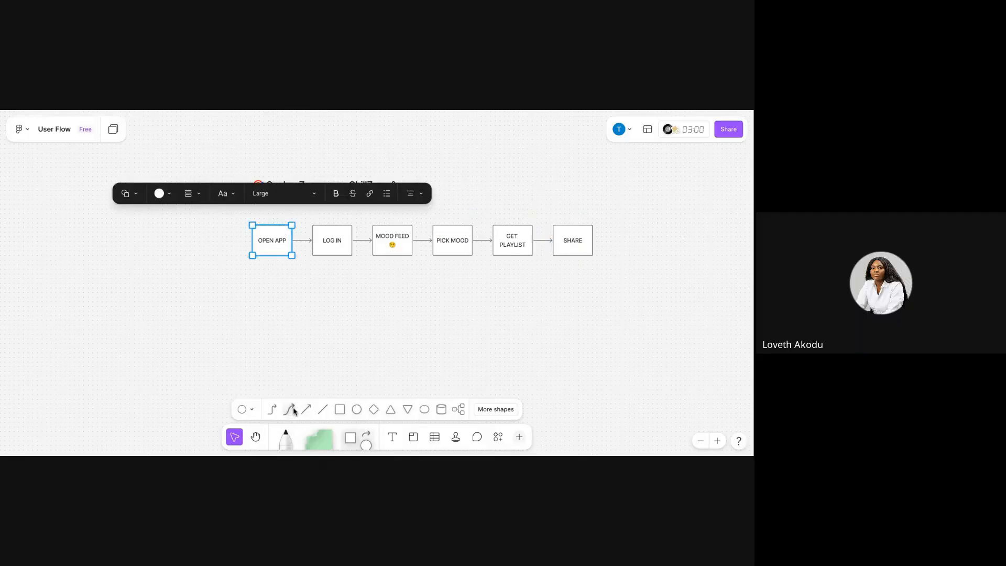
{"action": "left_click", "coordinate": [272, 409]}
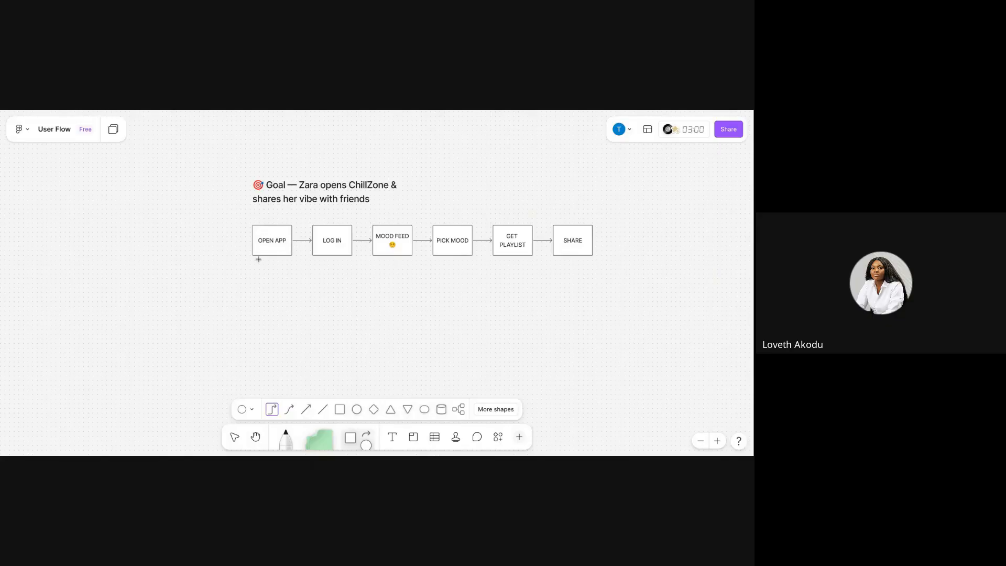
{"action": "left_click_drag", "start_coordinate": [271, 255], "coordinate": [305, 287]}
{"action": "left_click_drag", "start_coordinate": [307, 286], "coordinate": [296, 316]}
{"action": "key", "text": "Escape"}
{"action": "left_click_drag", "start_coordinate": [269, 255], "coordinate": [270, 301]}
Place a rectangle at the end of the downward arrow and label it "CREATE ACCOUT".
{"action": "left_click", "coordinate": [340, 410]}
{"action": "left_click", "coordinate": [259, 305]}
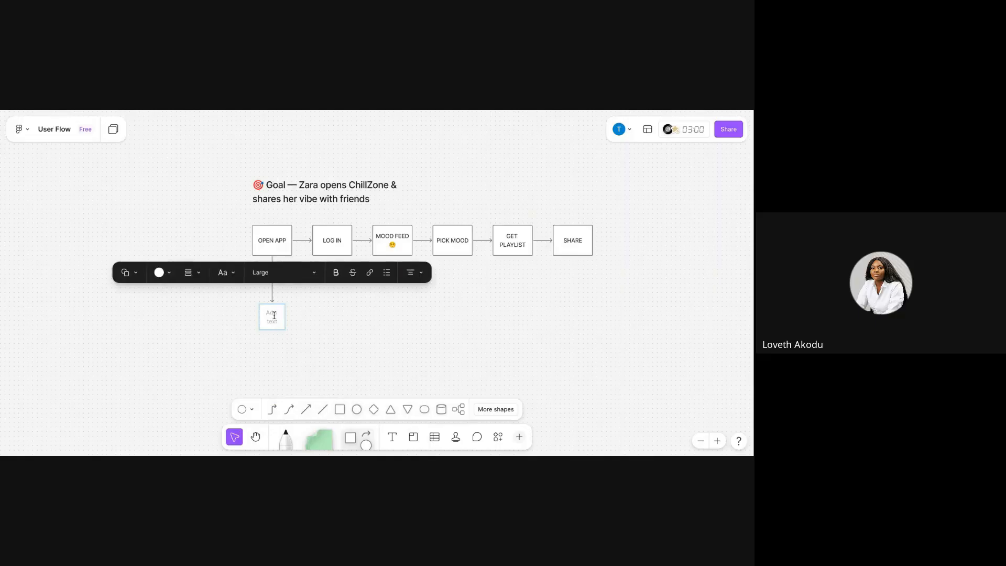
{"action": "type", "text": "SIG"}
{"action": "key", "text": "BackSpace"}
{"action": "key", "text": "BackSpace"}
{"action": "key", "text": "BackSpace"}
{"action": "type", "text": "CREAY"}
{"action": "key", "text": "BackSpace"}
{"action": "type", "text": "TE ACCOUT"}
Resize the CREATE ACCOUT box wider so its label wraps onto two lines.
{"action": "left_click", "coordinate": [341, 326]}
{"action": "left_click", "coordinate": [286, 332]}
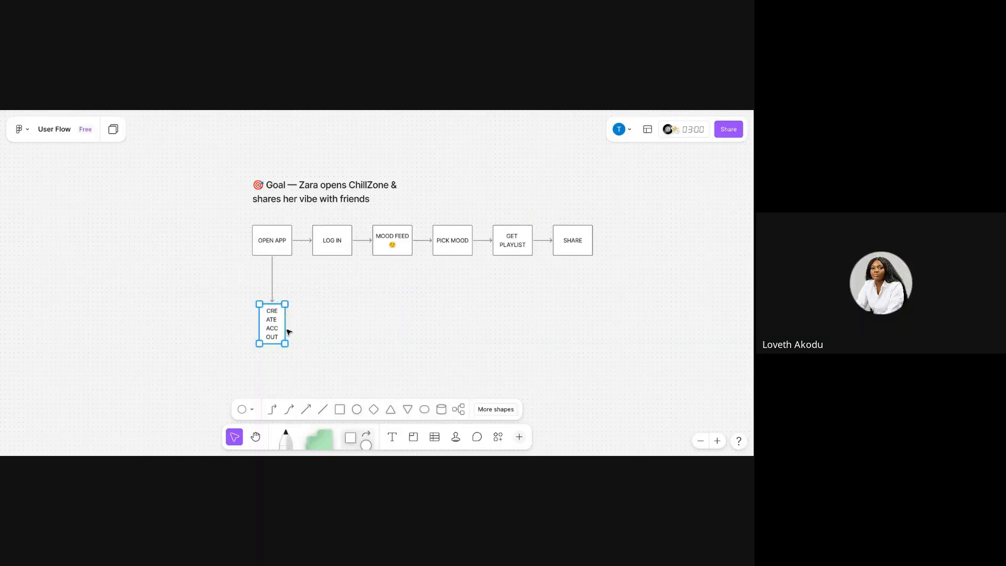
{"action": "left_click_drag", "start_coordinate": [287, 328], "coordinate": [275, 352]}
{"action": "left_click", "coordinate": [330, 314]}
{"action": "left_click", "coordinate": [286, 322]}
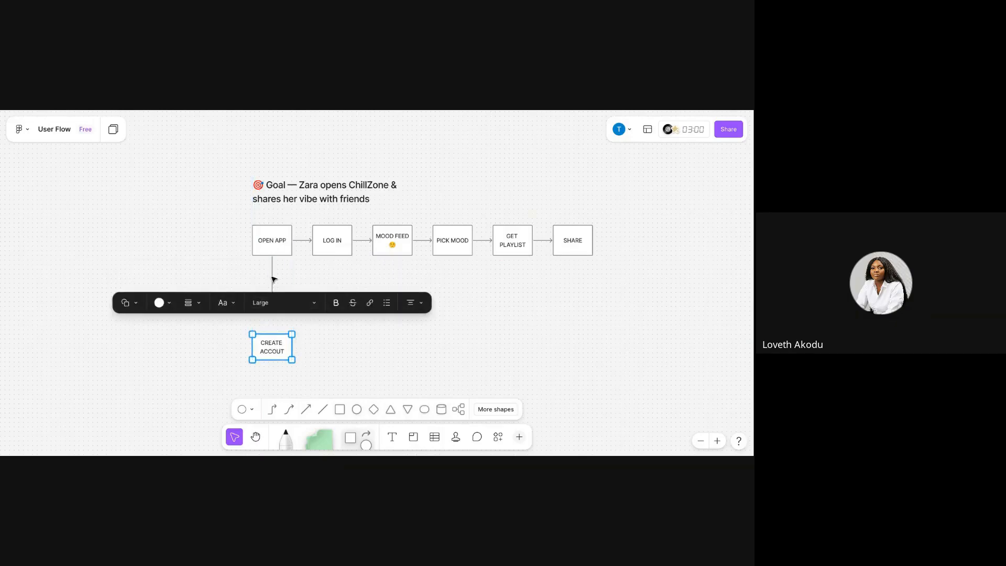
Extend the downward arrow from OPEN APP so it connects to the CREATE ACCOUT box.
{"action": "left_click", "coordinate": [272, 279]}
{"action": "left_click_drag", "start_coordinate": [272, 302], "coordinate": [272, 334]}
{"action": "left_click", "coordinate": [310, 330]}
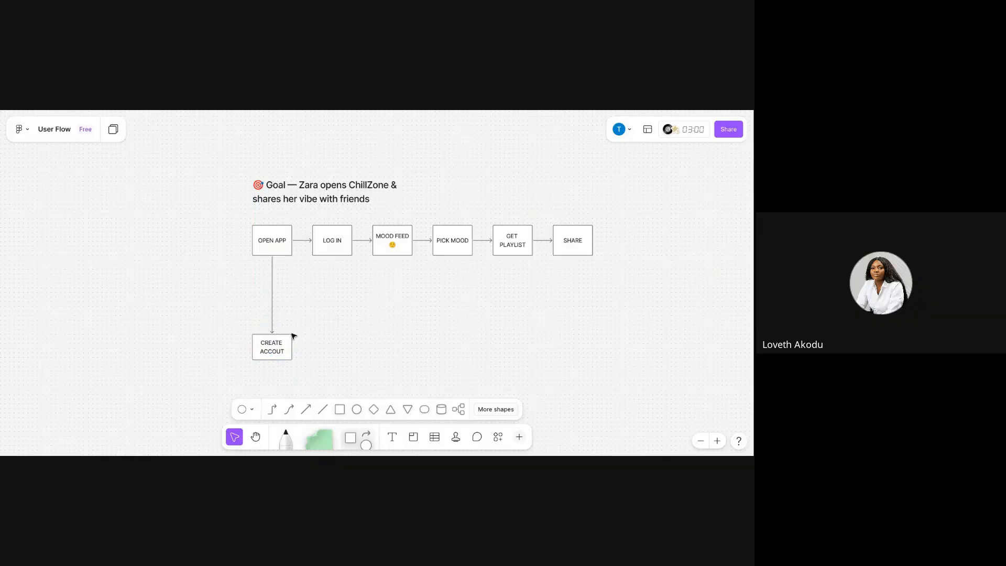
Draw an elbow connector from the CREATE ACCOUT box's side up to the bottom of the MOOD FEED box.
{"action": "left_click", "coordinate": [267, 359]}
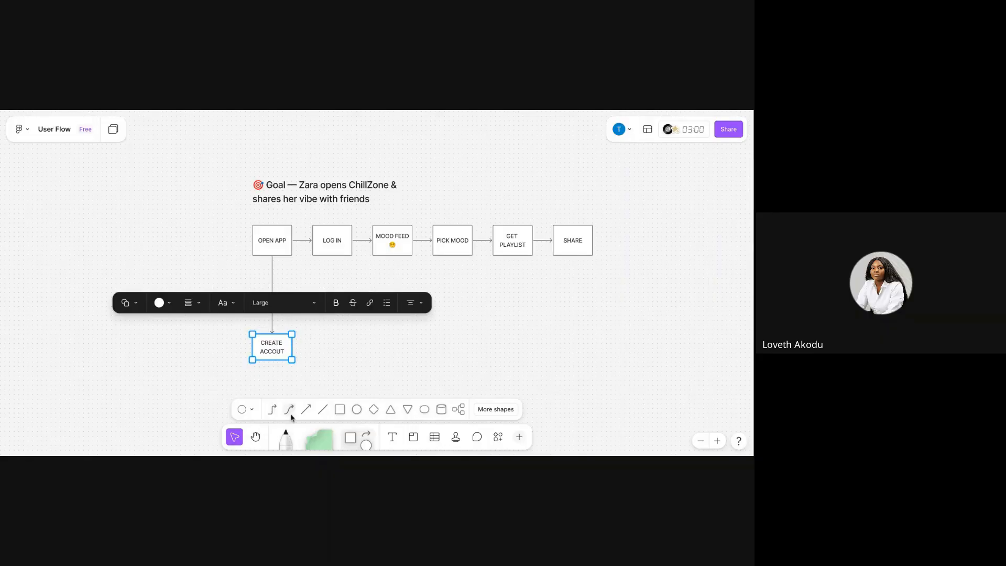
{"action": "left_click", "coordinate": [268, 413]}
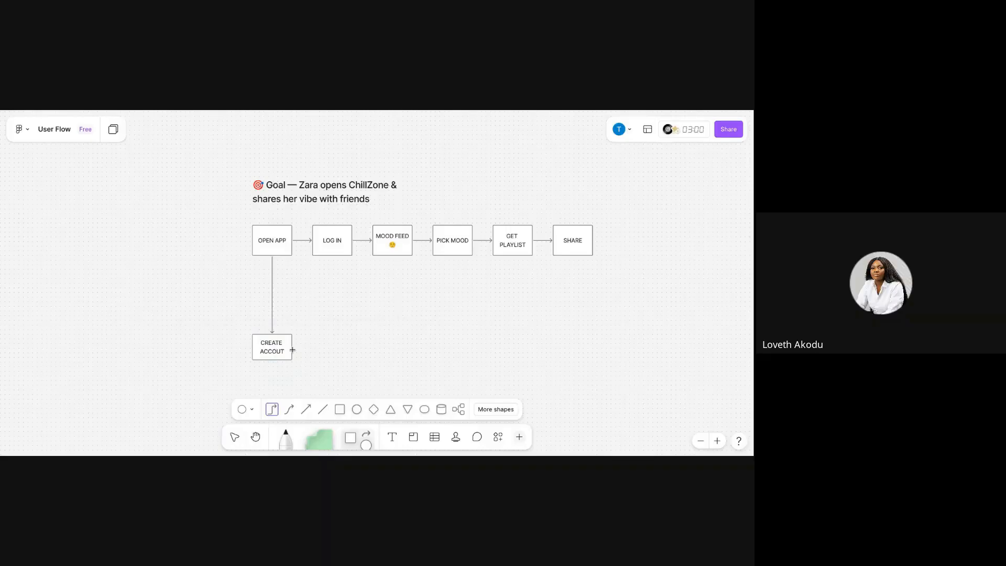
{"action": "left_click_drag", "start_coordinate": [292, 349], "coordinate": [388, 256]}
Correct the misspelled box label to "CREATE ACCOUNT" using the spell-check suggestion.
{"action": "double_click", "coordinate": [281, 346]}
{"action": "left_click", "coordinate": [281, 350]}
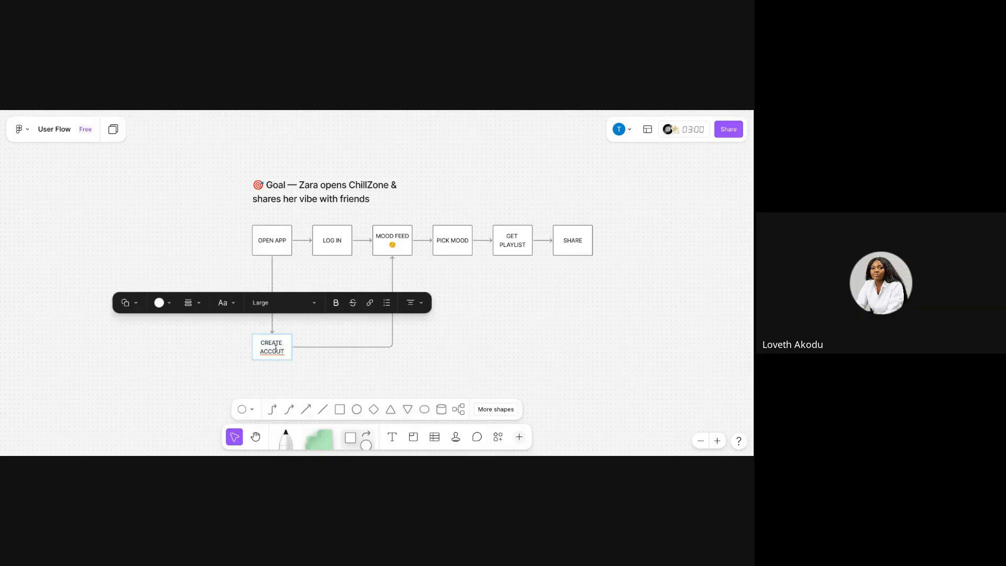
{"action": "double_click", "coordinate": [277, 353]}
{"action": "right_click", "coordinate": [276, 352]}
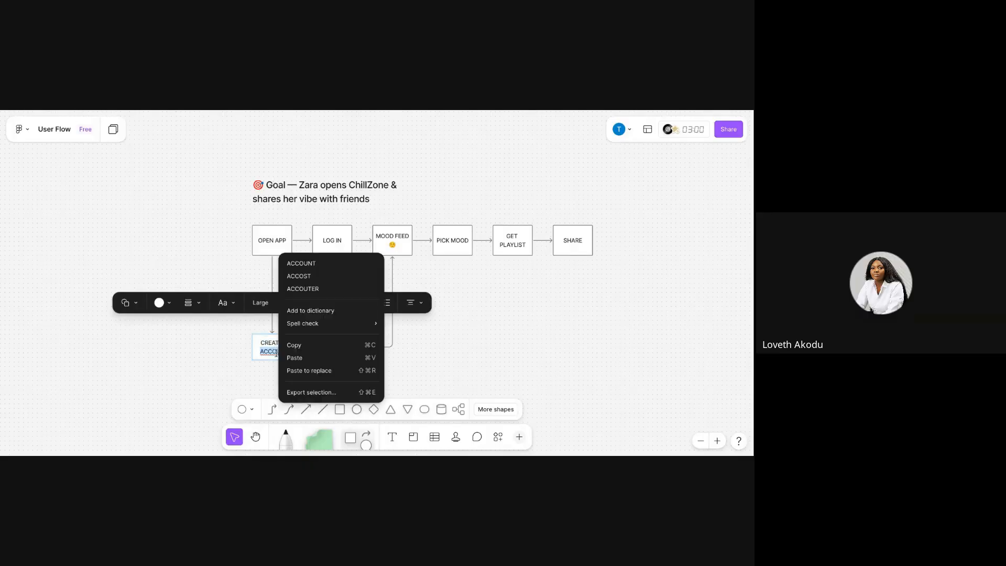
{"action": "left_click", "coordinate": [322, 263]}
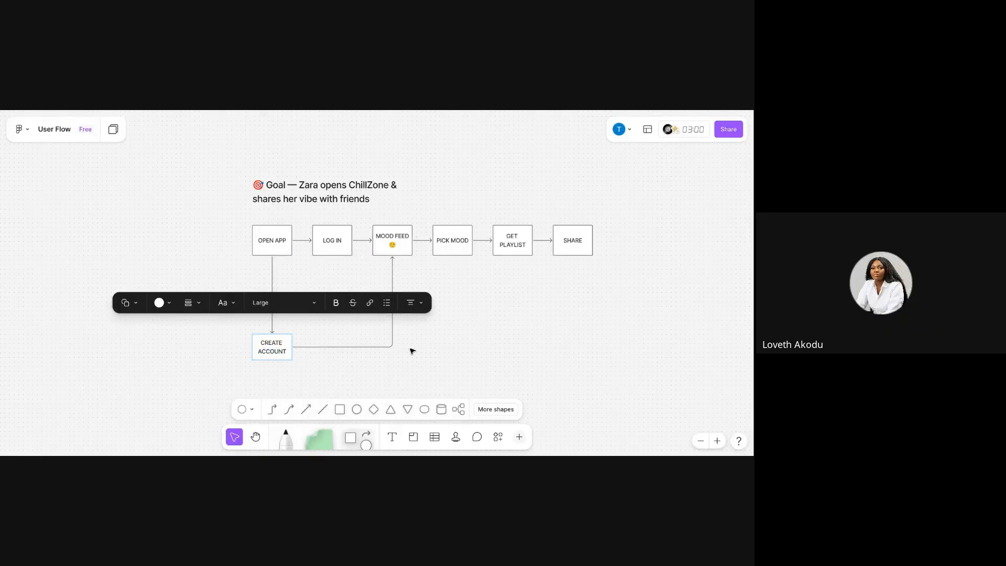
{"action": "left_click", "coordinate": [442, 349]}
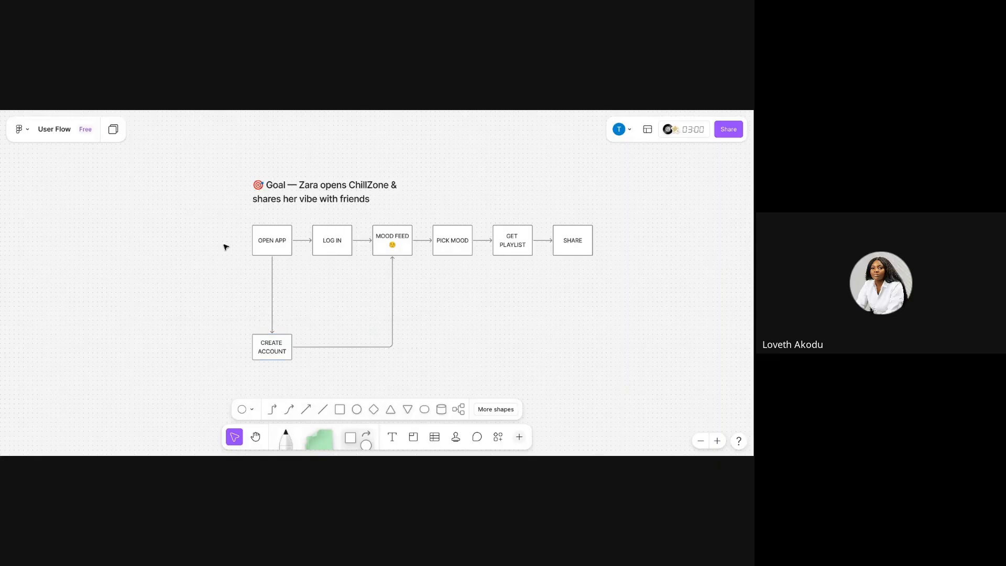
Nudge the goal heading slightly downward above the flow boxes.
{"action": "left_click", "coordinate": [291, 189]}
{"action": "left_click_drag", "start_coordinate": [323, 189], "coordinate": [321, 193]}
{"action": "left_click", "coordinate": [535, 137]}
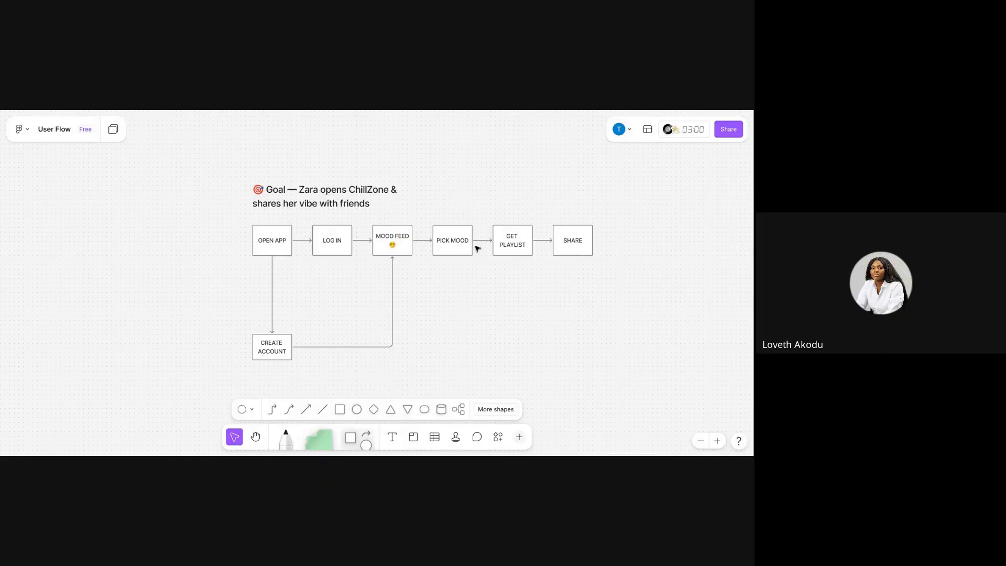
Relabel the GET PLAYLIST box as "SELECTS A PLAYLIST".
{"action": "left_click", "coordinate": [516, 237]}
{"action": "left_click", "coordinate": [517, 237]}
{"action": "left_click", "coordinate": [517, 237]}
{"action": "double_click", "coordinate": [517, 237]}
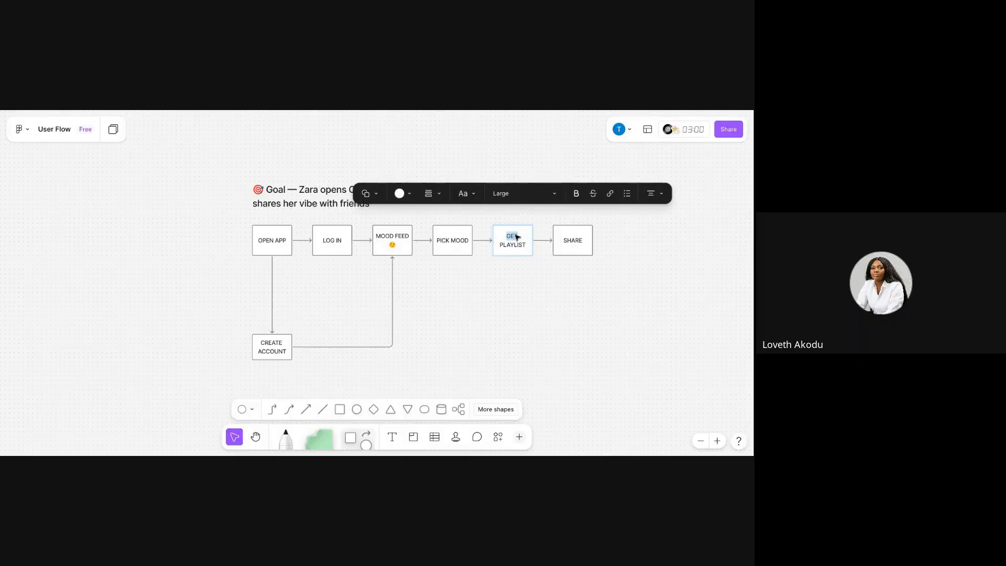
{"action": "type", "text": "S"}
{"action": "type", "text": "ELECTS"}
{"action": "type", "text": " A PREFE"}
{"action": "type", "text": "R"}
{"action": "key", "text": "BackSpace"}
{"action": "key", "text": "BackSpace"}
{"action": "key", "text": "BackSpace"}
{"action": "key", "text": "BackSpace"}
{"action": "key", "text": "BackSpace"}
{"action": "key", "text": "BackSpace"}
{"action": "key", "text": "BackSpace"}
{"action": "left_click", "coordinate": [554, 302]}
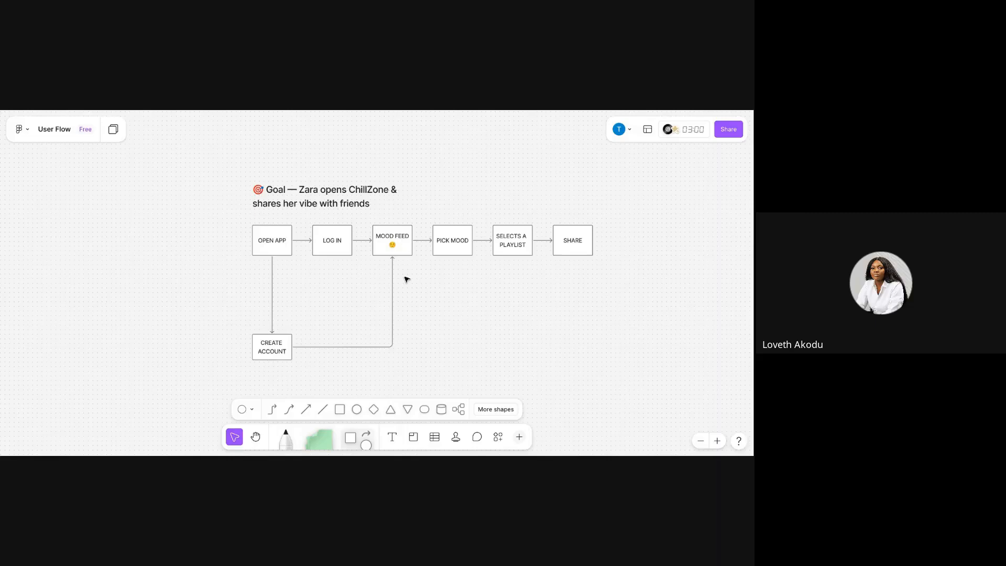
Move the CREATE ACCOUNT box up so it sits beneath the LOG IN box.
{"action": "scroll", "coordinate": [407, 274], "scroll_direction": "down", "scroll_amount": 3}
{"action": "scroll", "coordinate": [410, 271], "scroll_direction": "up", "scroll_amount": 2}
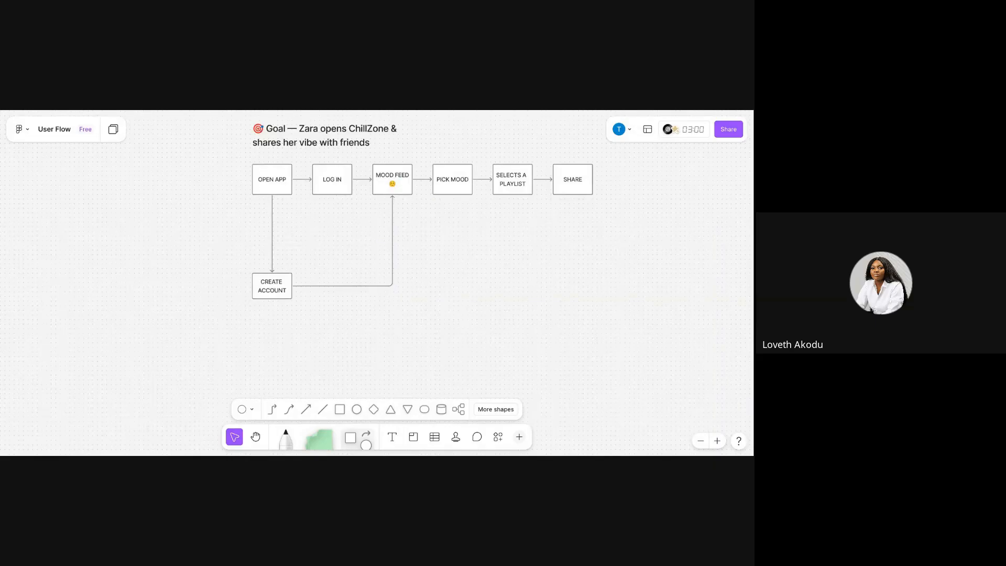
{"action": "left_click", "coordinate": [275, 283]}
{"action": "left_click_drag", "start_coordinate": [275, 283], "coordinate": [334, 240]}
{"action": "left_click", "coordinate": [294, 316]}
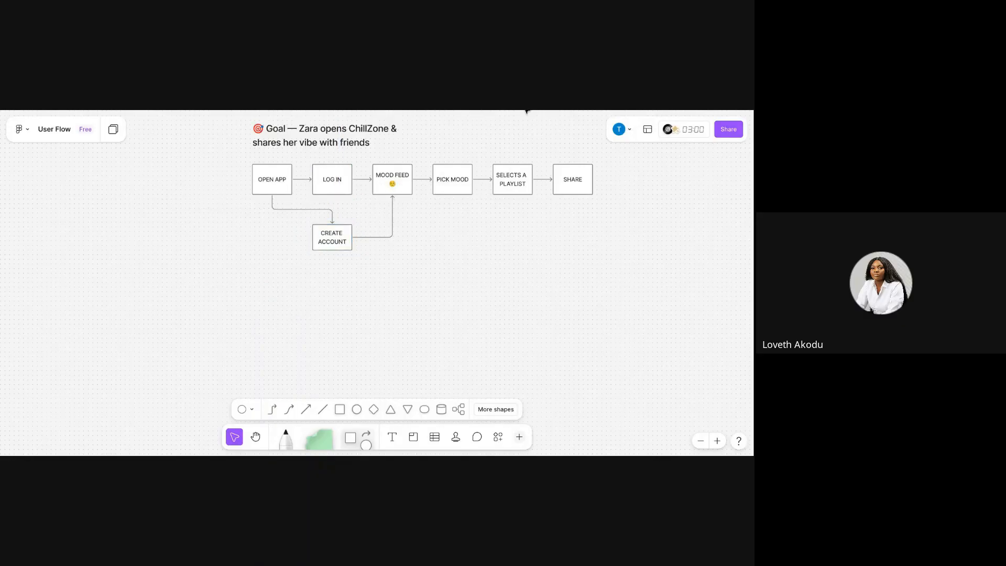
Select the whole diagram with its heading and wrap it in a section.
{"action": "scroll", "coordinate": [386, 237], "scroll_direction": "up", "scroll_amount": 1}
{"action": "scroll", "coordinate": [387, 240], "scroll_direction": "down", "scroll_amount": 1}
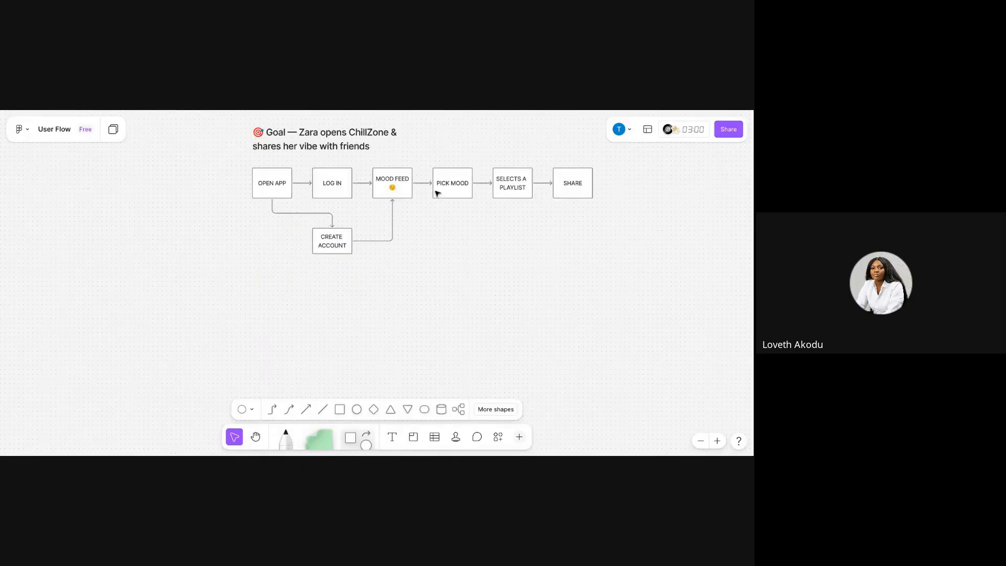
{"action": "scroll", "coordinate": [371, 247], "scroll_direction": "up", "scroll_amount": 1}
{"action": "left_click_drag", "start_coordinate": [234, 145], "coordinate": [602, 321]}
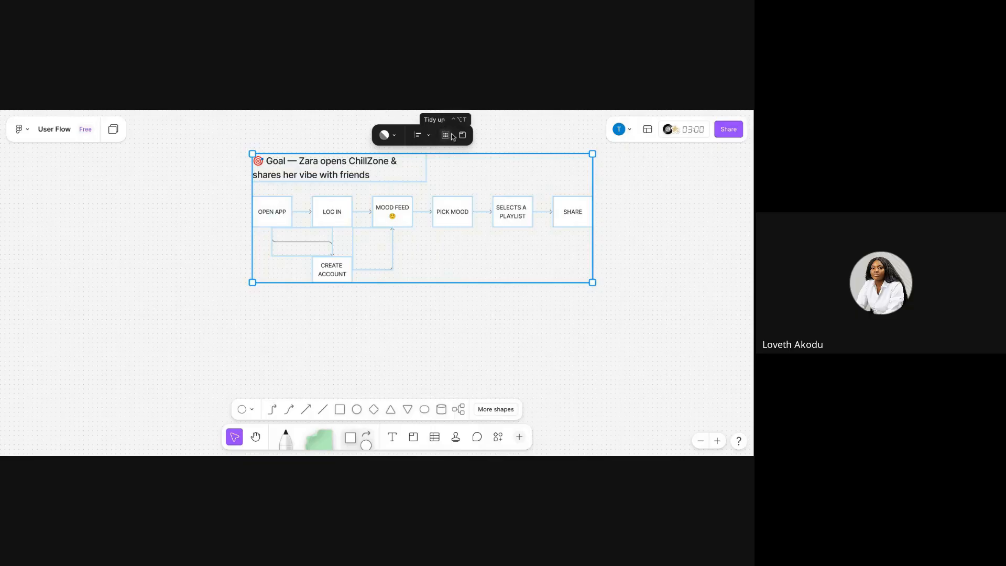
{"action": "left_click", "coordinate": [469, 137]}
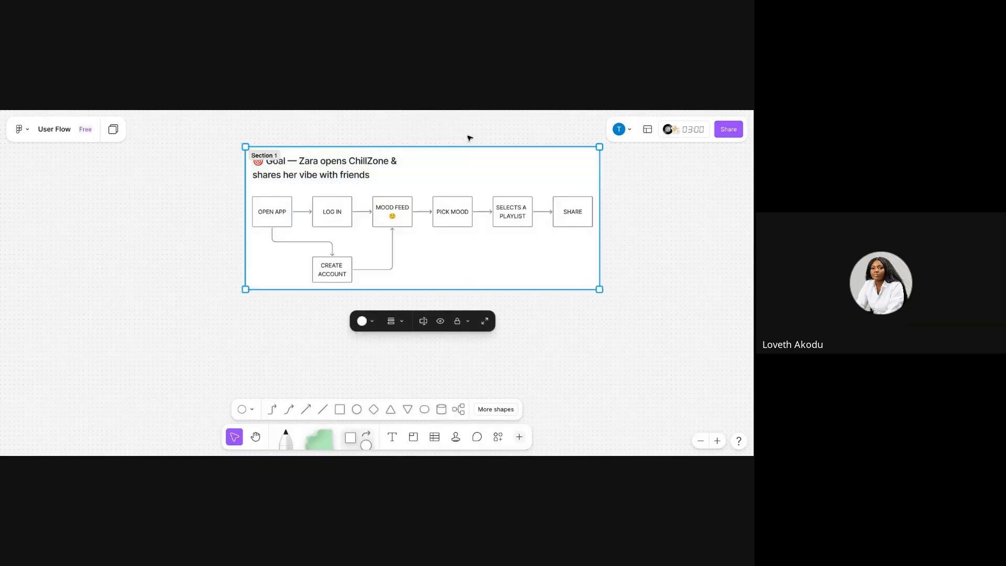
Rename the new section to "USERFLOW".
{"action": "scroll", "coordinate": [465, 199], "scroll_direction": "up", "scroll_amount": 1}
{"action": "left_click_drag", "start_coordinate": [463, 204], "coordinate": [464, 208]}
{"action": "double_click", "coordinate": [272, 179]}
{"action": "type", "text": "US"}
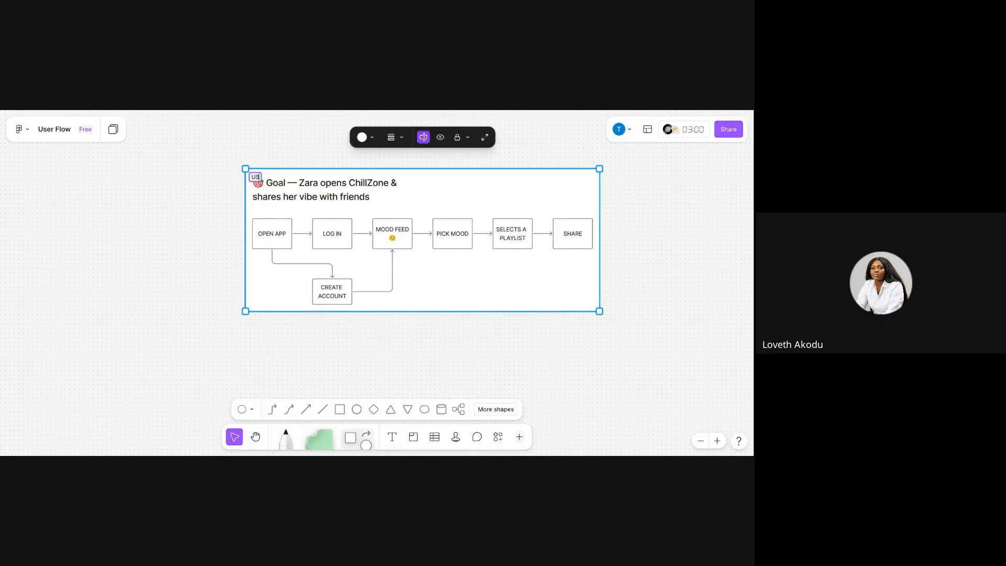
{"action": "type", "text": "ERFLOW"}
{"action": "key", "text": "Return"}
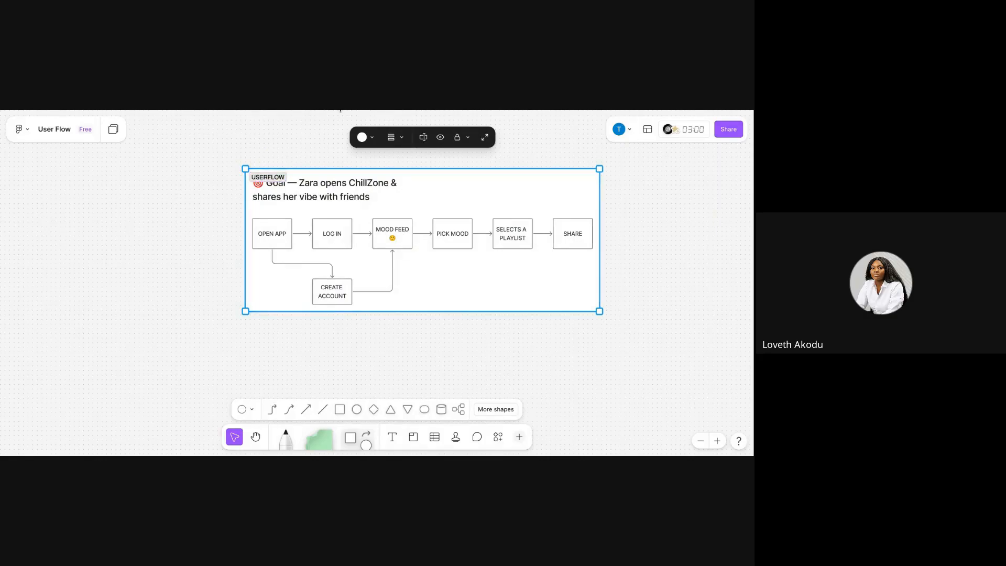
Widen the goal heading's text box so the sentence fits on one line.
{"action": "left_click", "coordinate": [532, 148]}
{"action": "left_click", "coordinate": [360, 193]}
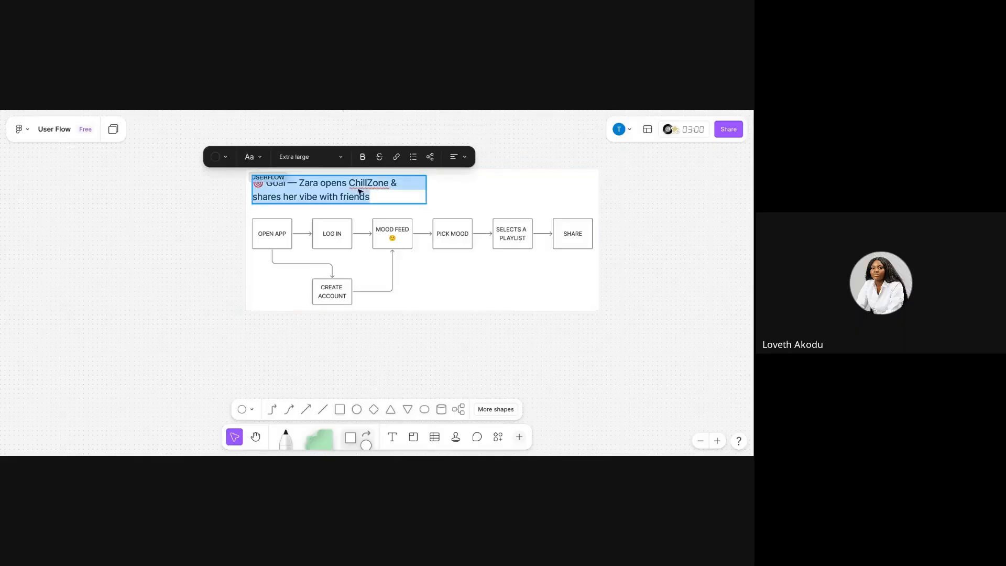
{"action": "left_click_drag", "start_coordinate": [426, 190], "coordinate": [558, 188]}
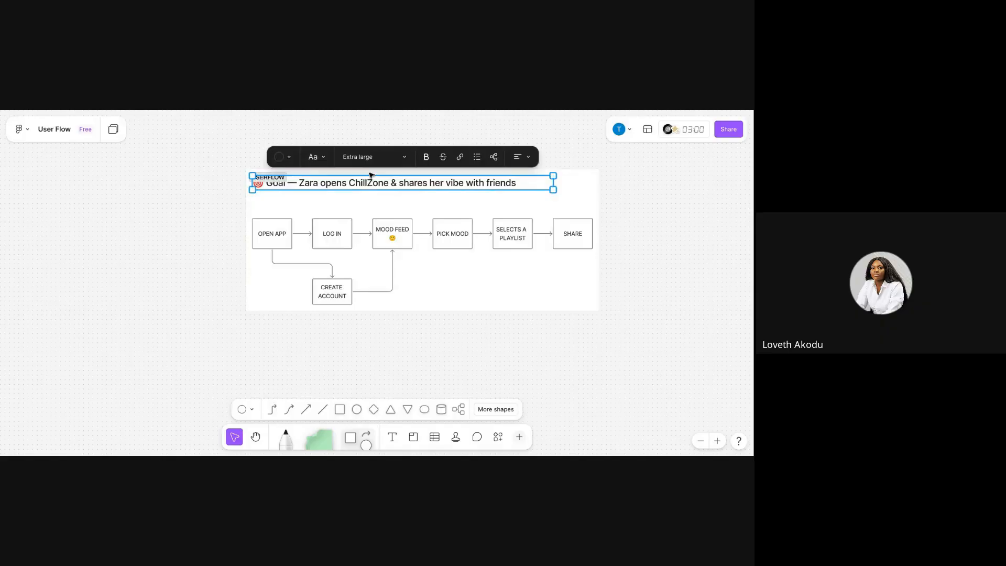
Replace the dash after "Goal" in the heading with a colon.
{"action": "left_click", "coordinate": [297, 181]}
{"action": "key", "text": "BackSpace"}
{"action": "key", "text": "BackSpace"}
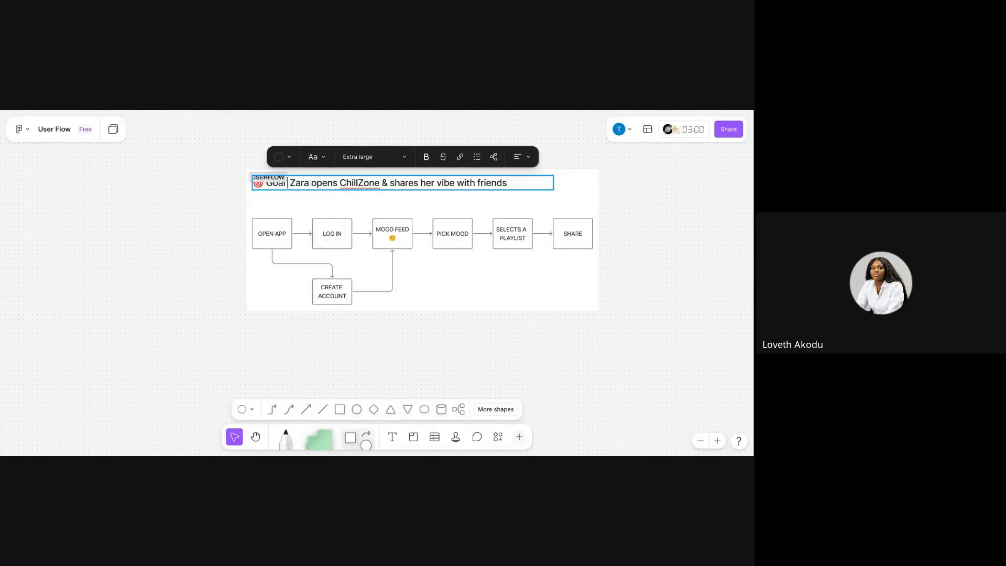
{"action": "type", "text": ":"}
Insert "Get" before the persona's name at the start of the goal sentence.
{"action": "double_click", "coordinate": [303, 184]}
{"action": "type", "text": "GET"}
{"action": "key", "text": "BackSpace"}
{"action": "key", "text": "BackSpace"}
{"action": "key", "text": "BackSpace"}
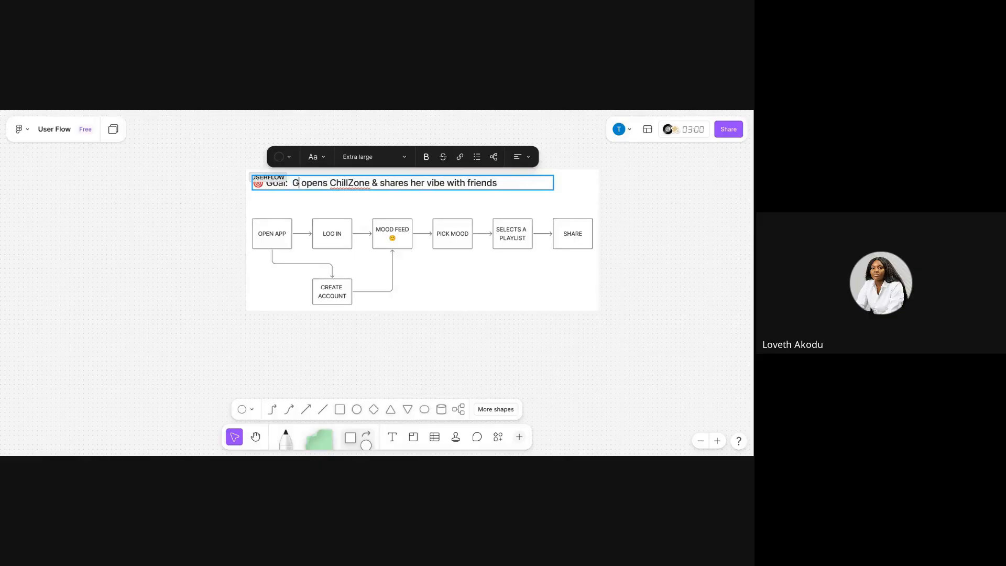
{"action": "type", "text": "et X"}
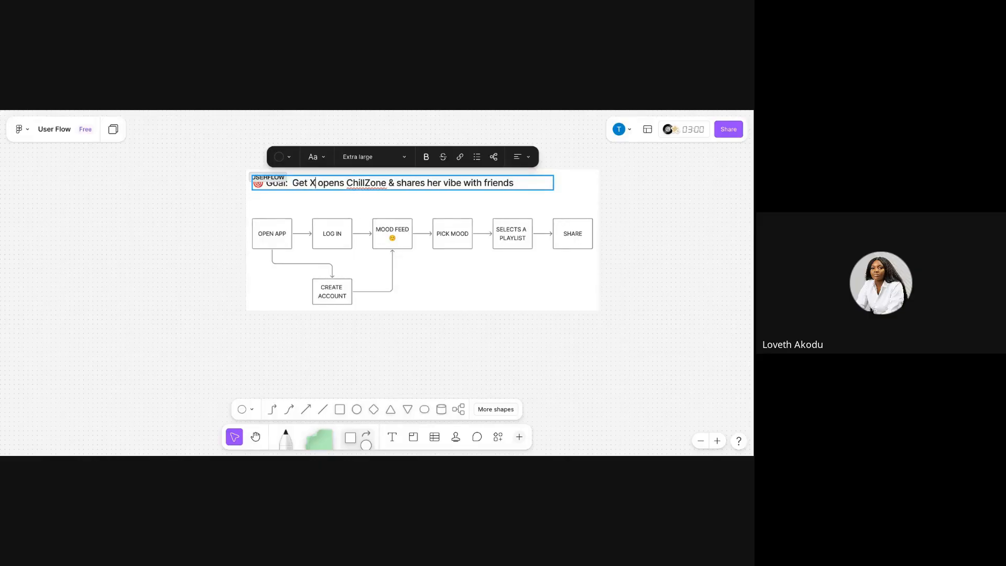
{"action": "key", "text": "BackSpace"}
{"action": "type", "text": "Zara"}
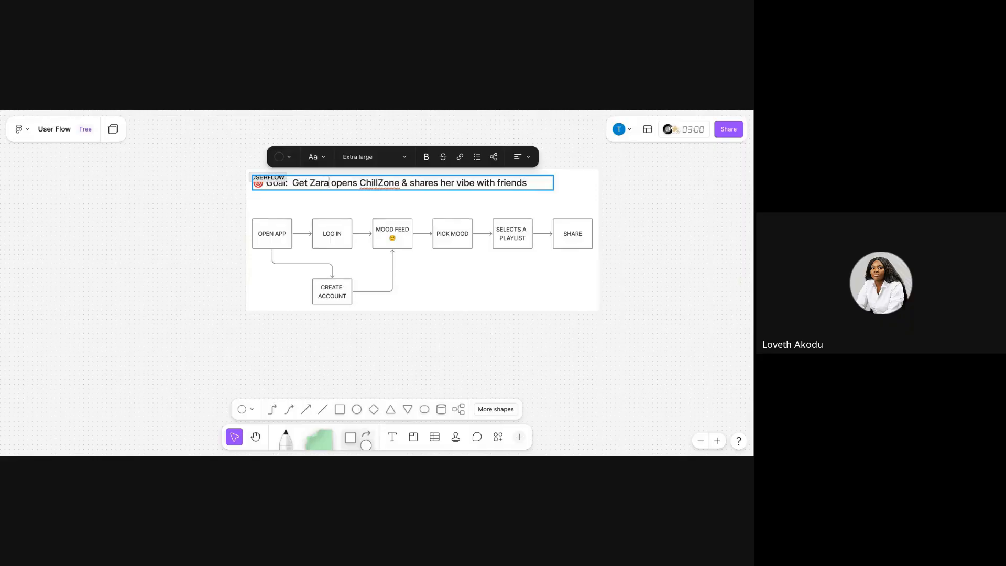
{"action": "type", "text": " to"}
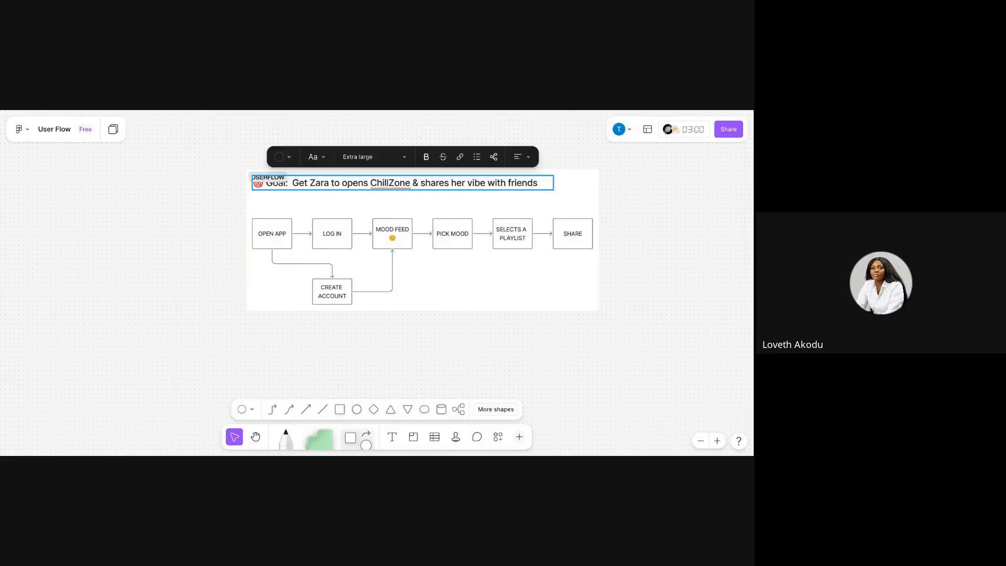
Reword the rest of the goal to "to open ChillZone app & share her vibe with friends".
{"action": "key", "text": "Right"}
{"action": "key", "text": "Right"}
{"action": "key", "text": "Right"}
{"action": "key", "text": "Right"}
{"action": "key", "text": "Right"}
{"action": "key", "text": "Right"}
{"action": "key", "text": "BackSpace"}
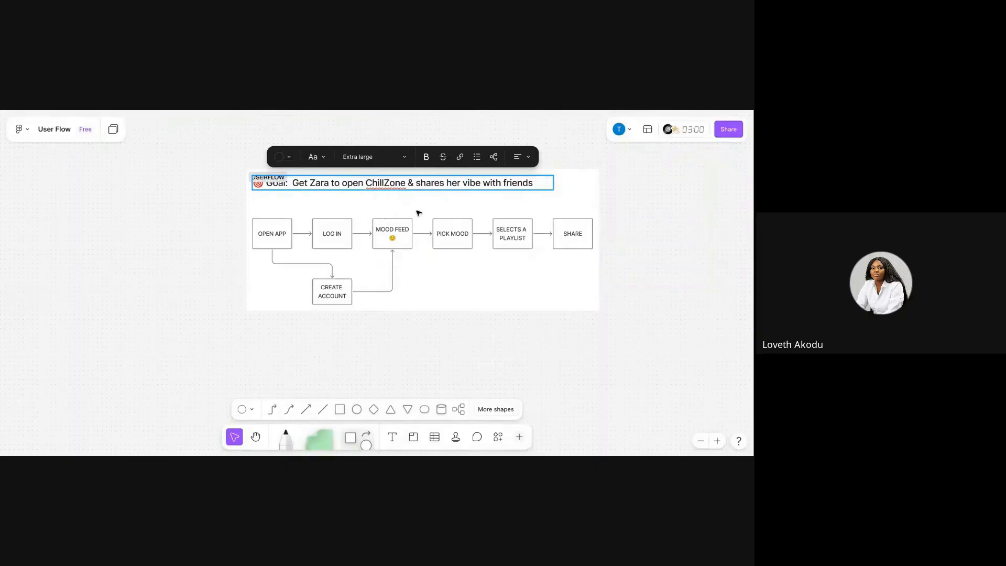
{"action": "type", "text": "app"}
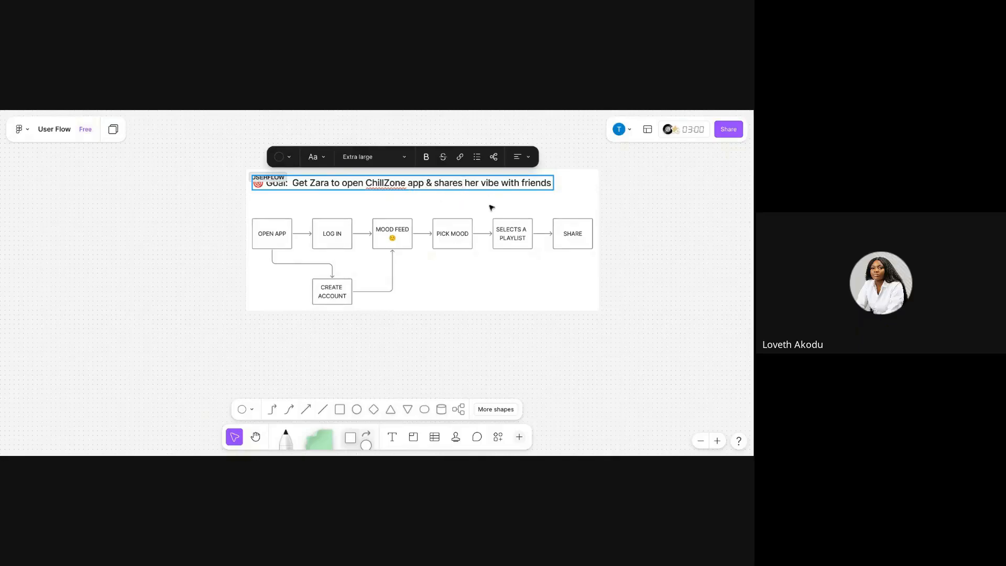
{"action": "key", "text": "BackSpace"}
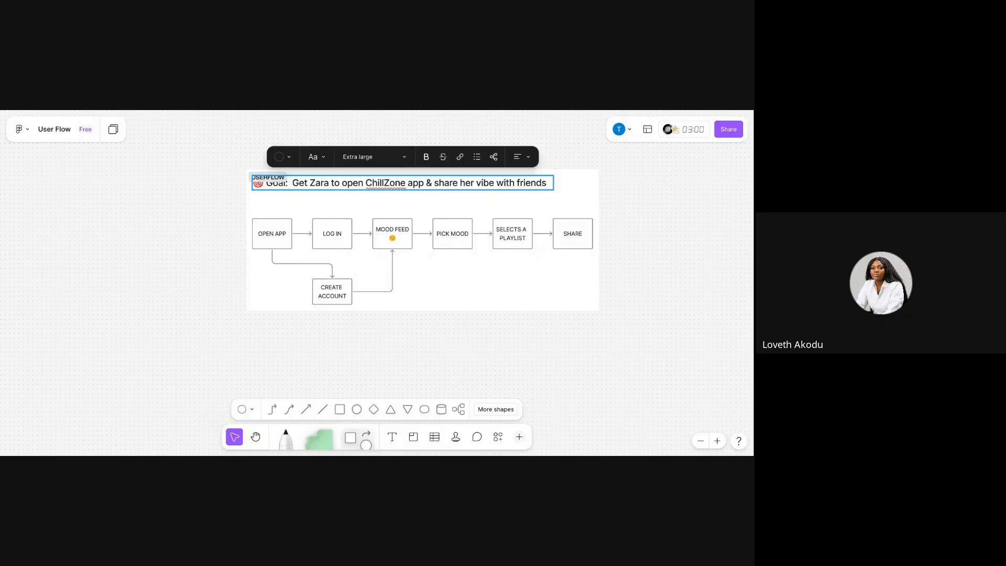
{"action": "left_click", "coordinate": [339, 203]}
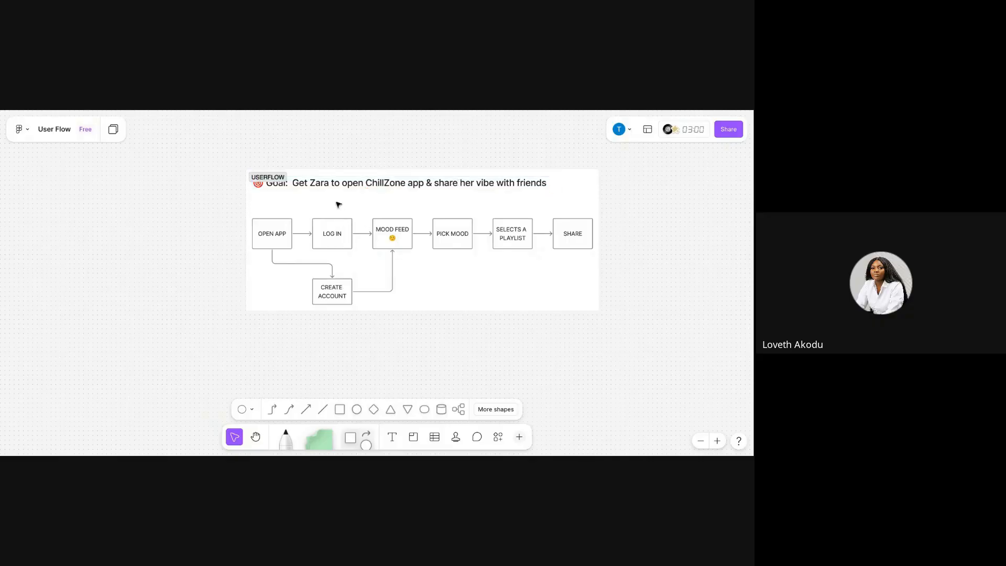
Select the USERFLOW section and zoom in to review the finished flow.
{"action": "left_click", "coordinate": [438, 308]}
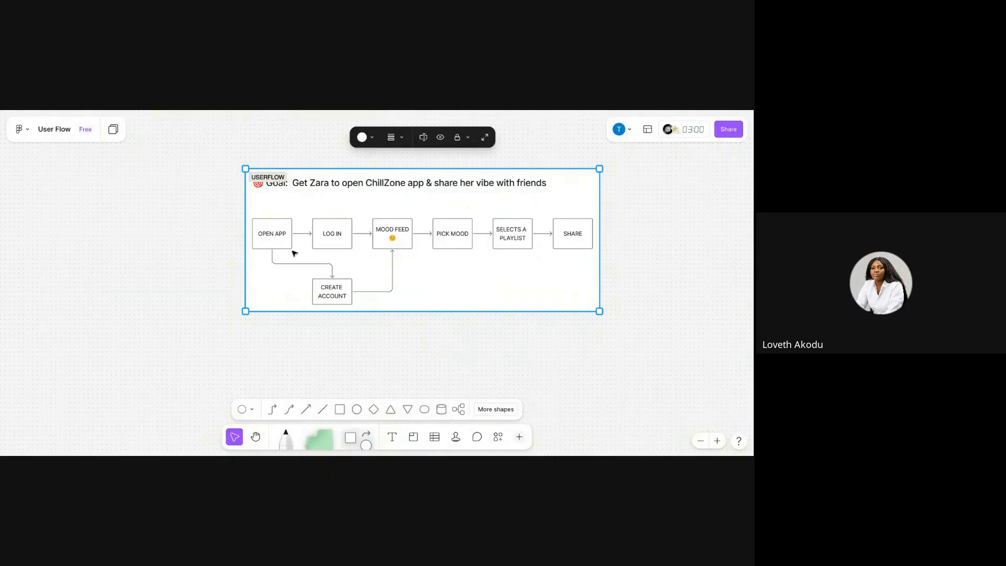
{"action": "scroll", "coordinate": [294, 251], "scroll_direction": "up", "scroll_amount": 5}
{"action": "scroll", "coordinate": [295, 251], "scroll_direction": "right", "scroll_amount": 2}
{"action": "scroll", "coordinate": [295, 252], "scroll_direction": "up", "scroll_amount": 1}
{"action": "scroll", "coordinate": [294, 246], "scroll_direction": "up", "scroll_amount": 1}
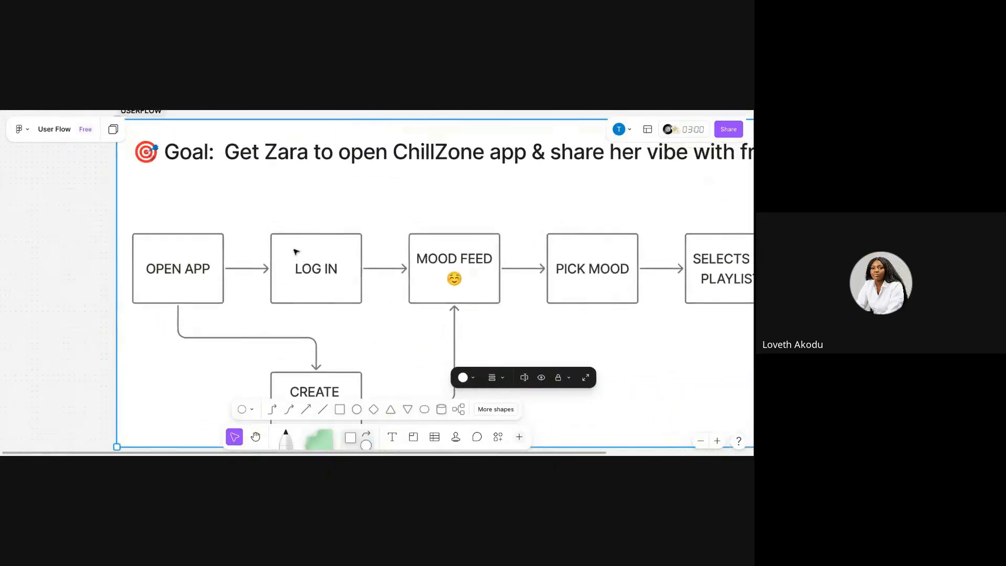
{"action": "scroll", "coordinate": [295, 252], "scroll_direction": "right", "scroll_amount": 3}
{"action": "scroll", "coordinate": [288, 253], "scroll_direction": "down", "scroll_amount": 1}
{"action": "scroll", "coordinate": [287, 254], "scroll_direction": "down", "scroll_amount": 5}
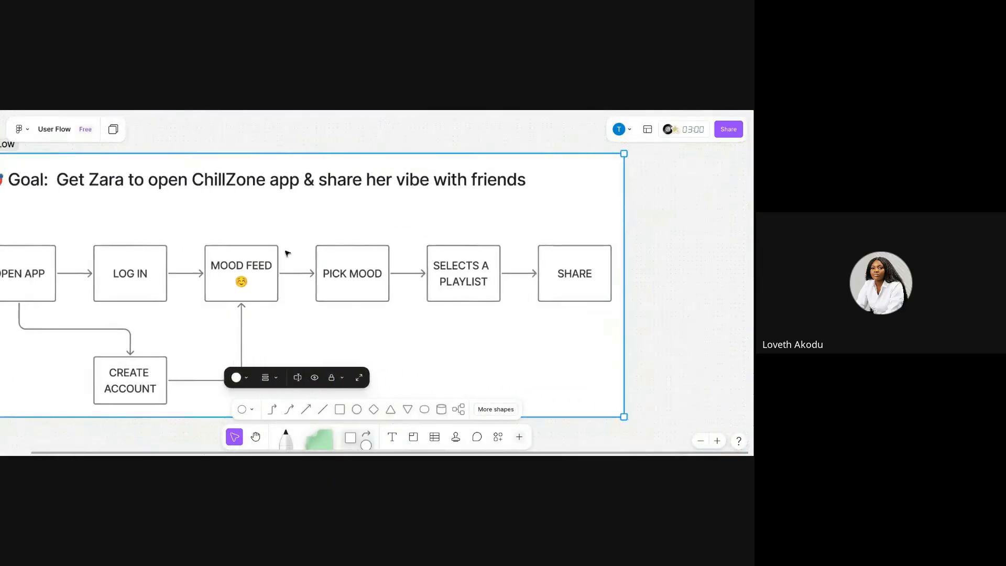
{"action": "scroll", "coordinate": [288, 254], "scroll_direction": "left", "scroll_amount": 2}
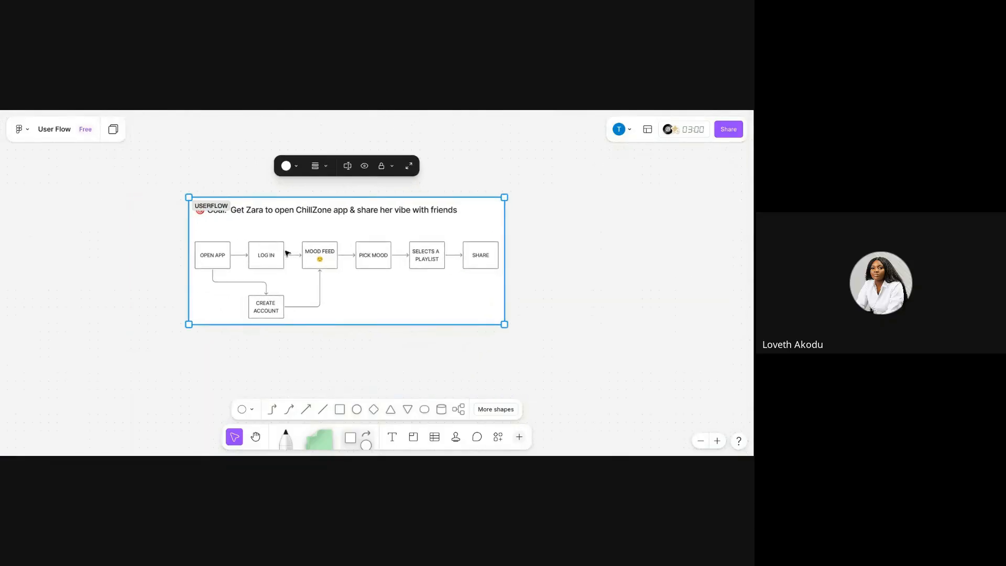